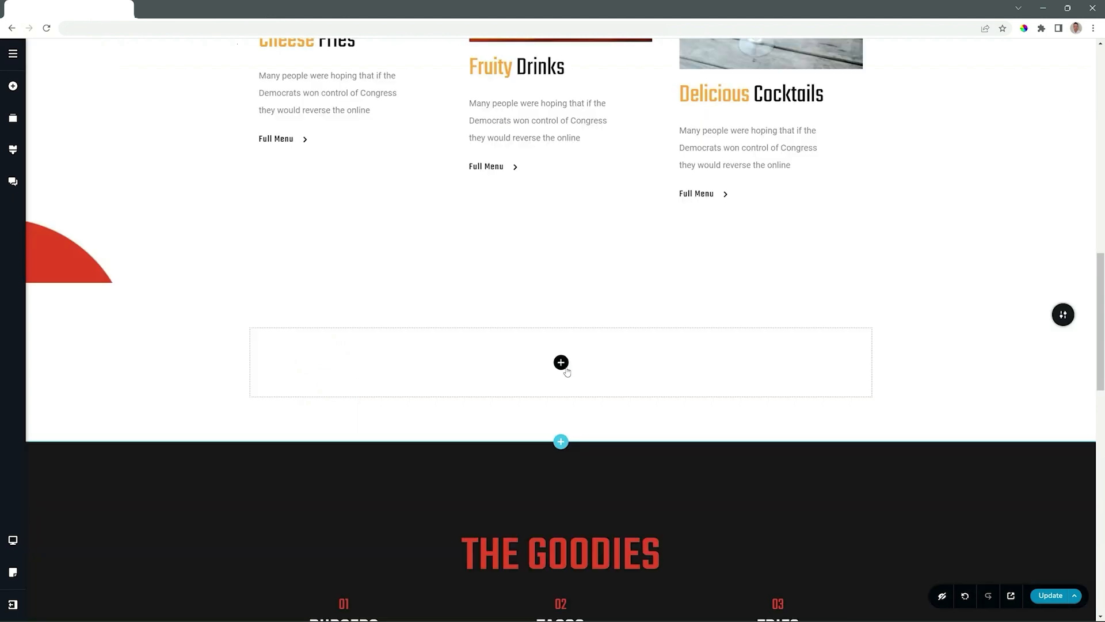
Add a Gallery element to the empty block above The Goodies section
click(564, 366)
scroll(82, 295, down, 6)
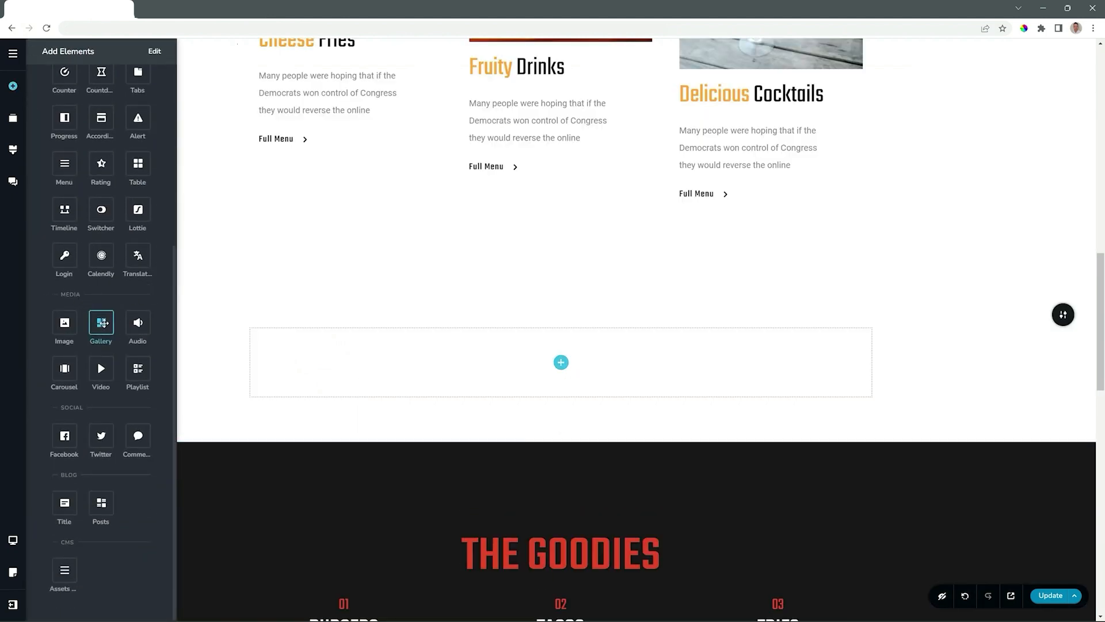
drag(102, 323, 563, 378)
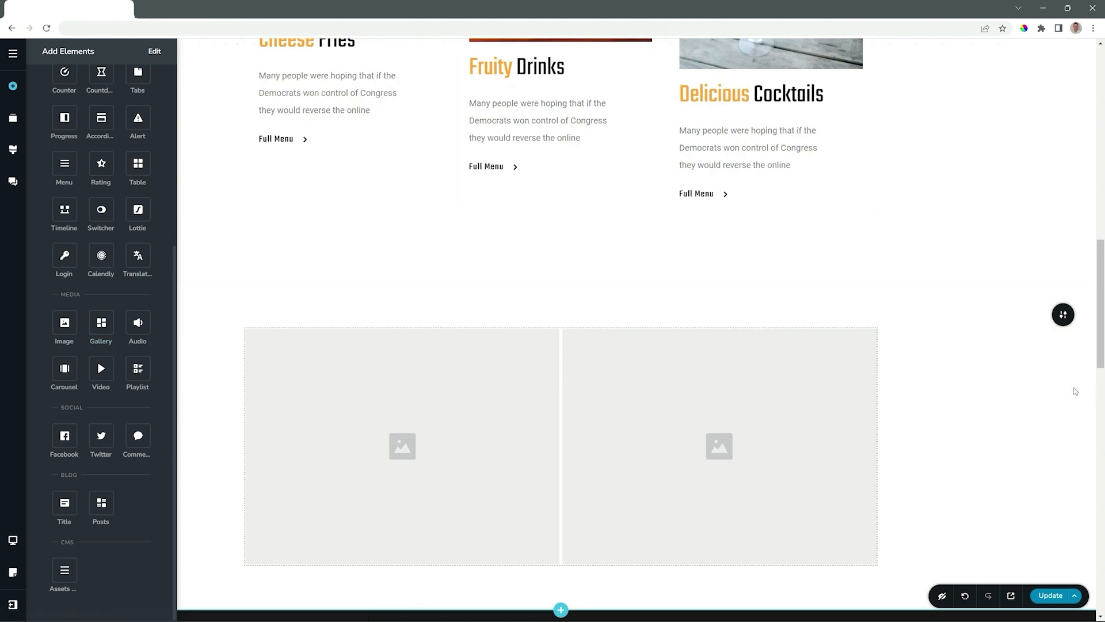
scroll(967, 373, down, 3)
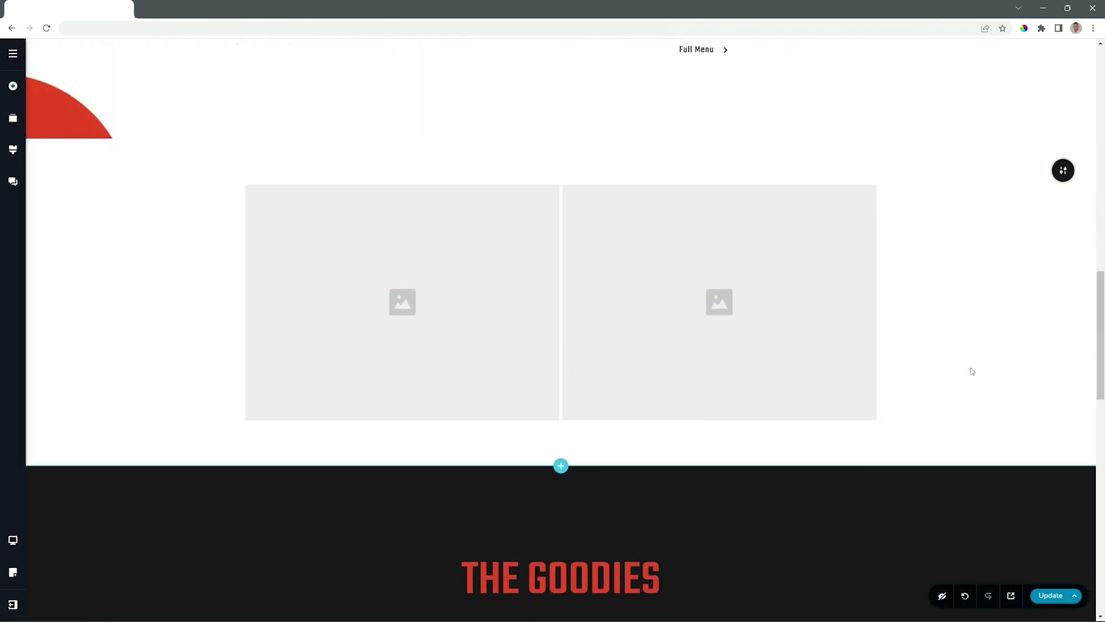
Upload the Carousel 01 image into the gallery's first placeholder
click(426, 289)
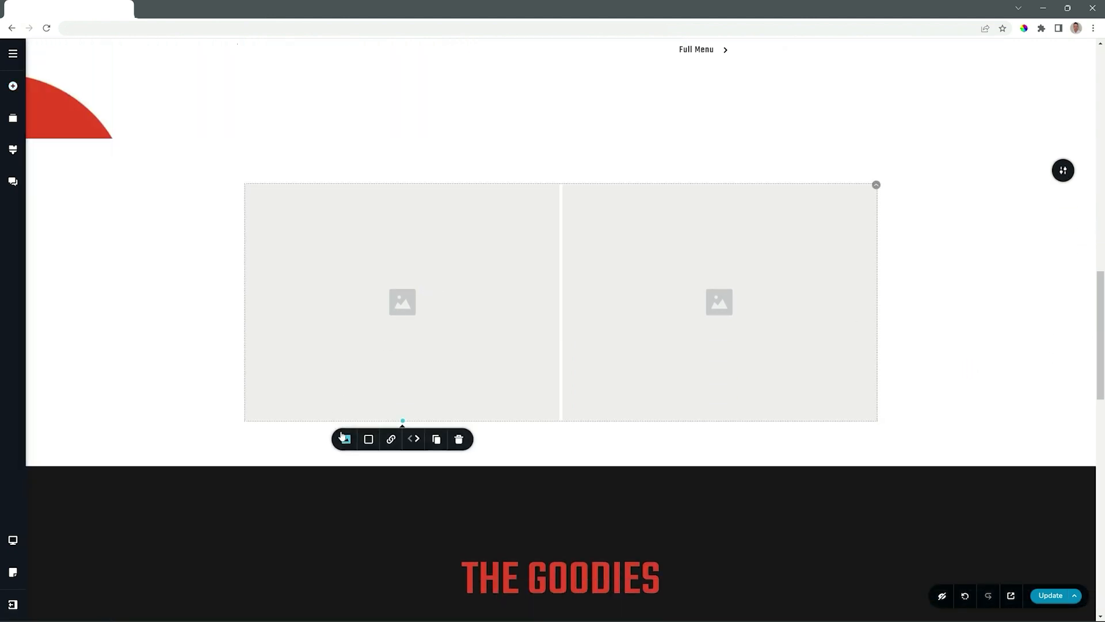
click(346, 439)
click(349, 509)
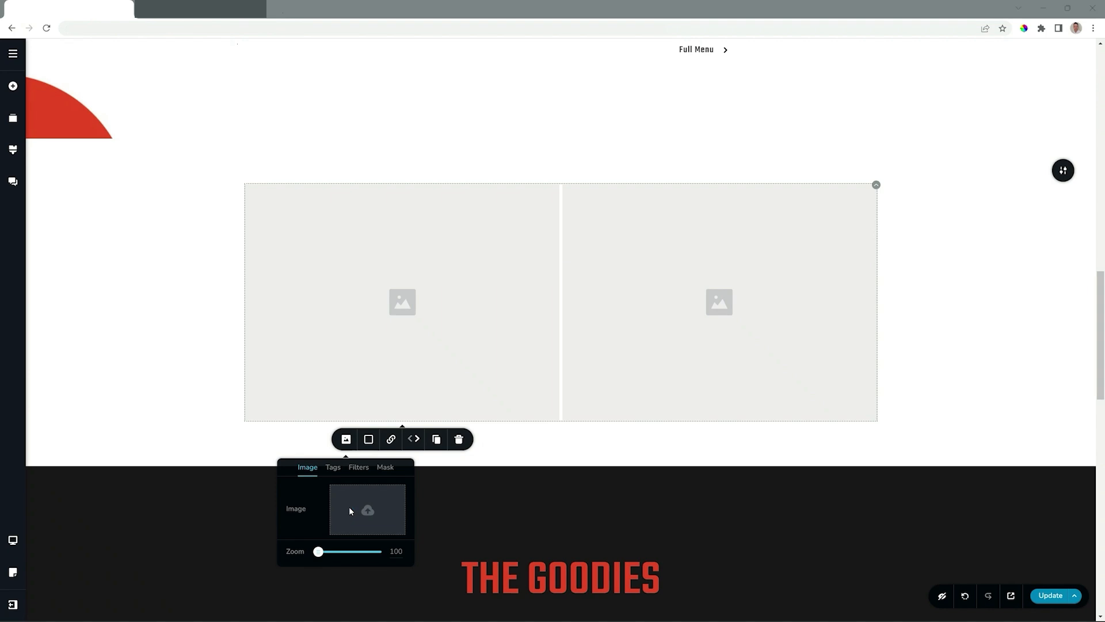
click(182, 170)
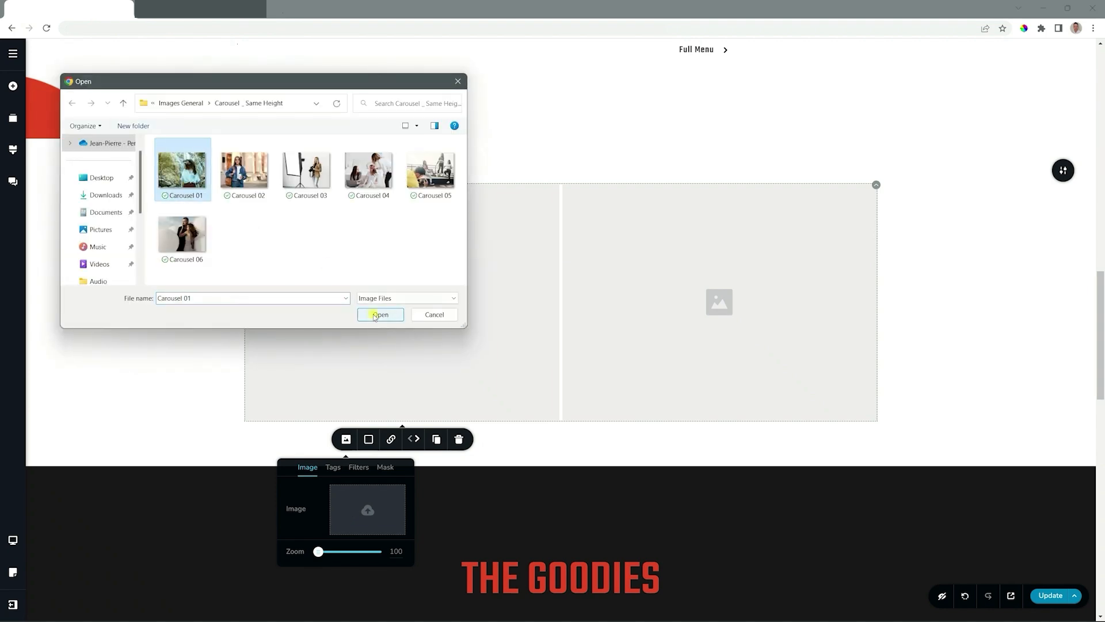
click(376, 314)
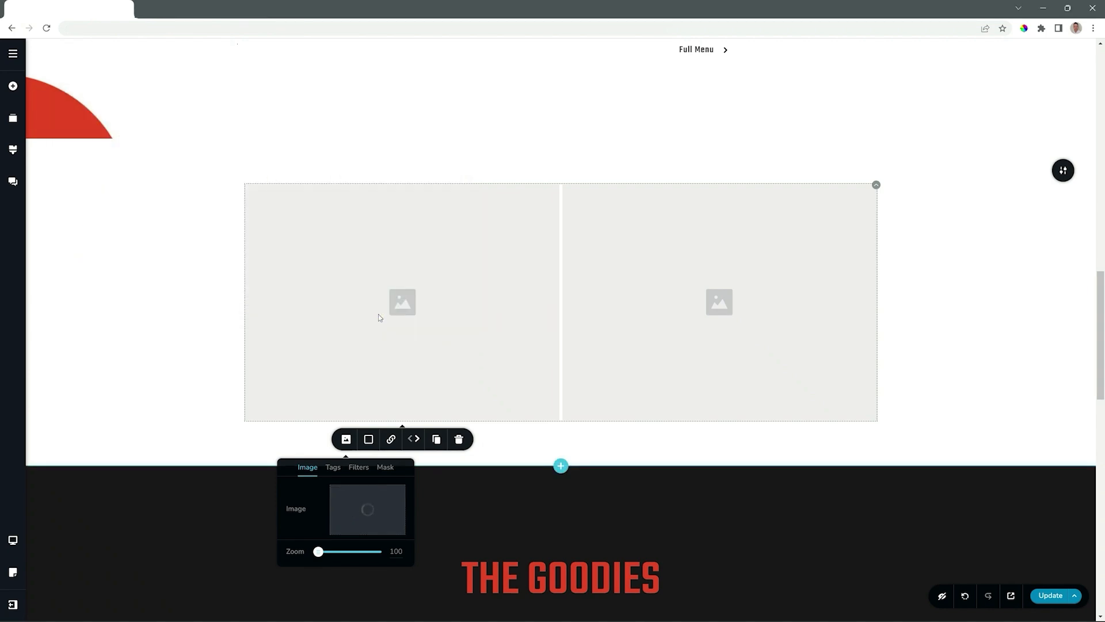
Upload the Carousel 02 image into the gallery's second placeholder
click(762, 313)
click(663, 440)
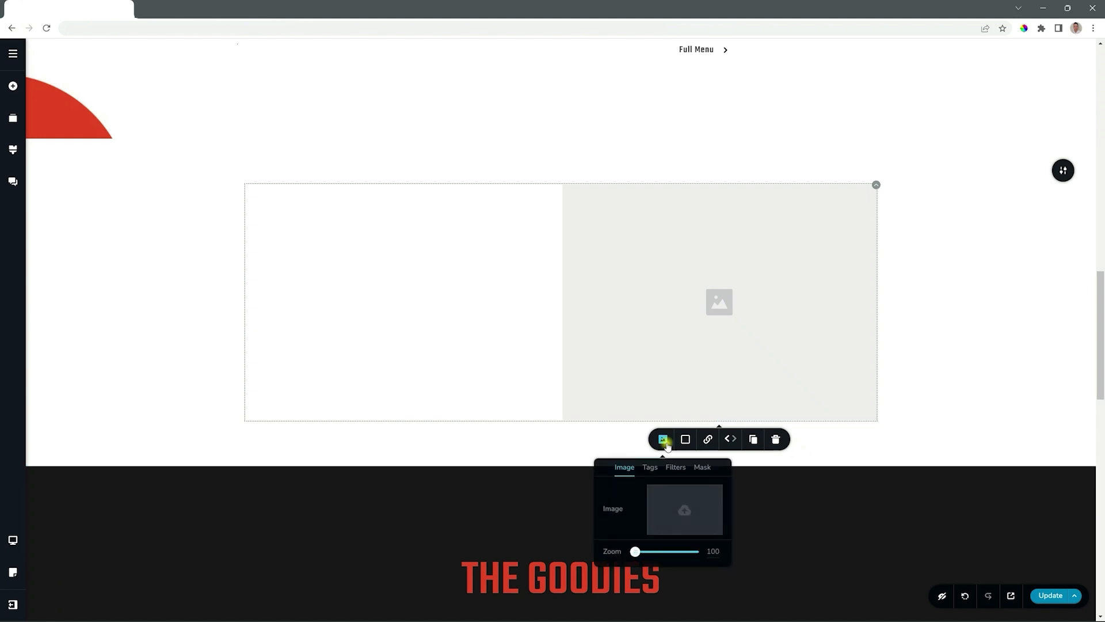
click(667, 493)
click(227, 173)
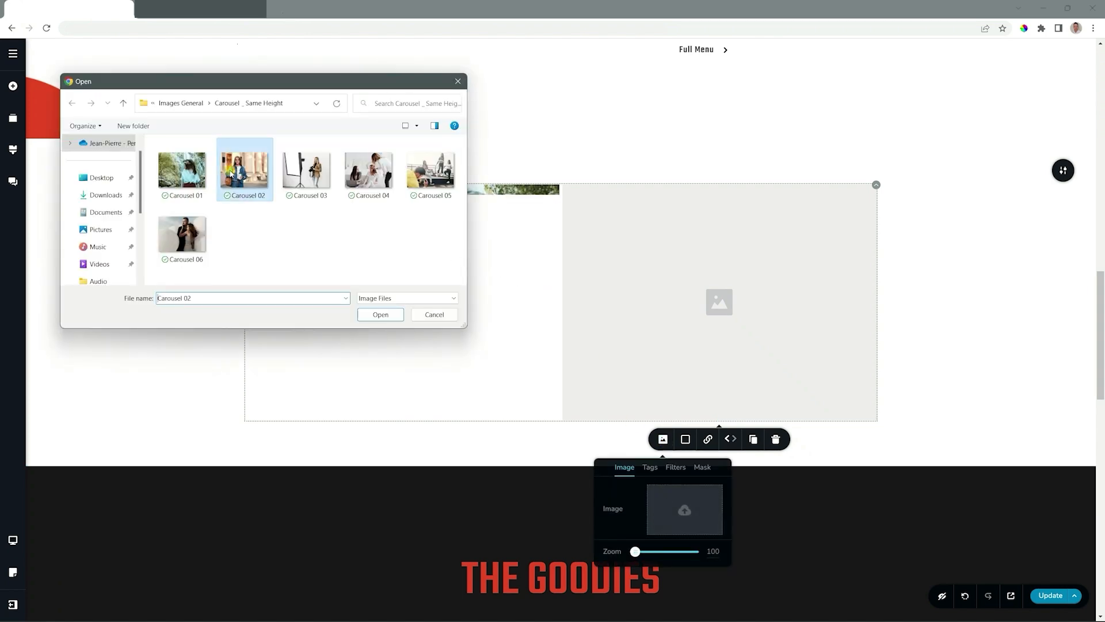
click(380, 314)
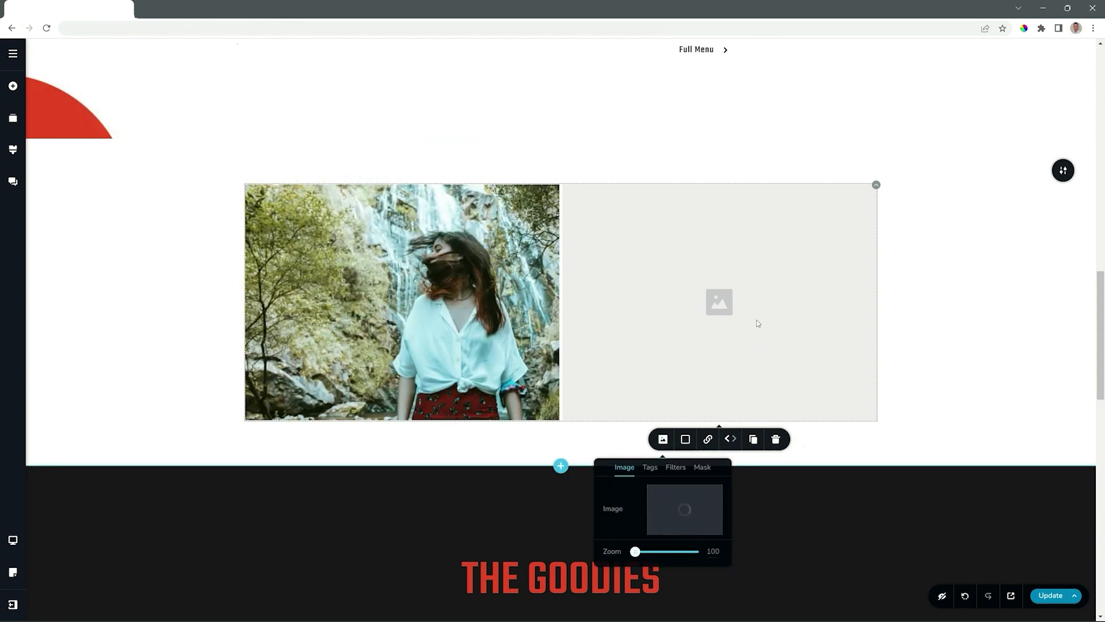
Duplicate the second gallery image and replace the copy's picture with Carousel 03
click(753, 440)
scroll(760, 432, down, 3)
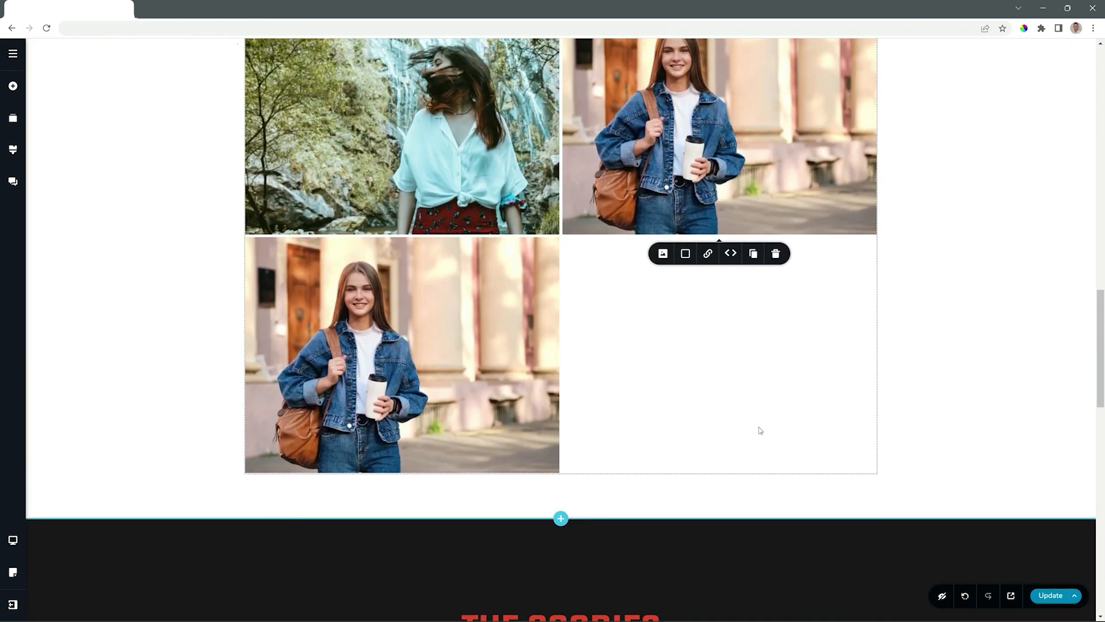
scroll(760, 431, up, 2)
mouse_move(423, 375)
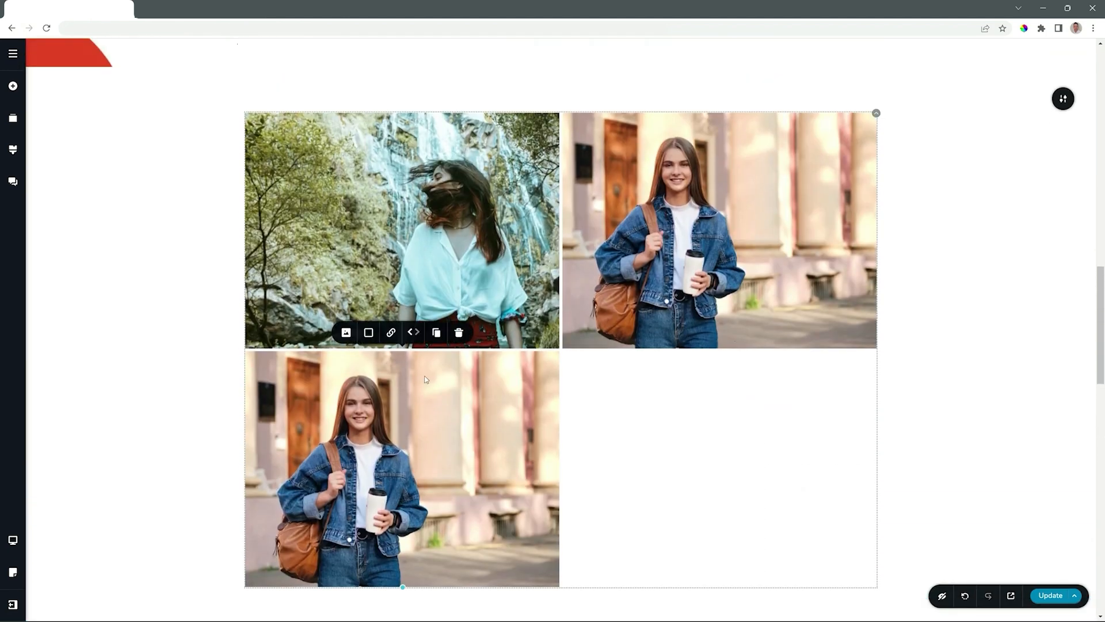
click(346, 333)
click(373, 257)
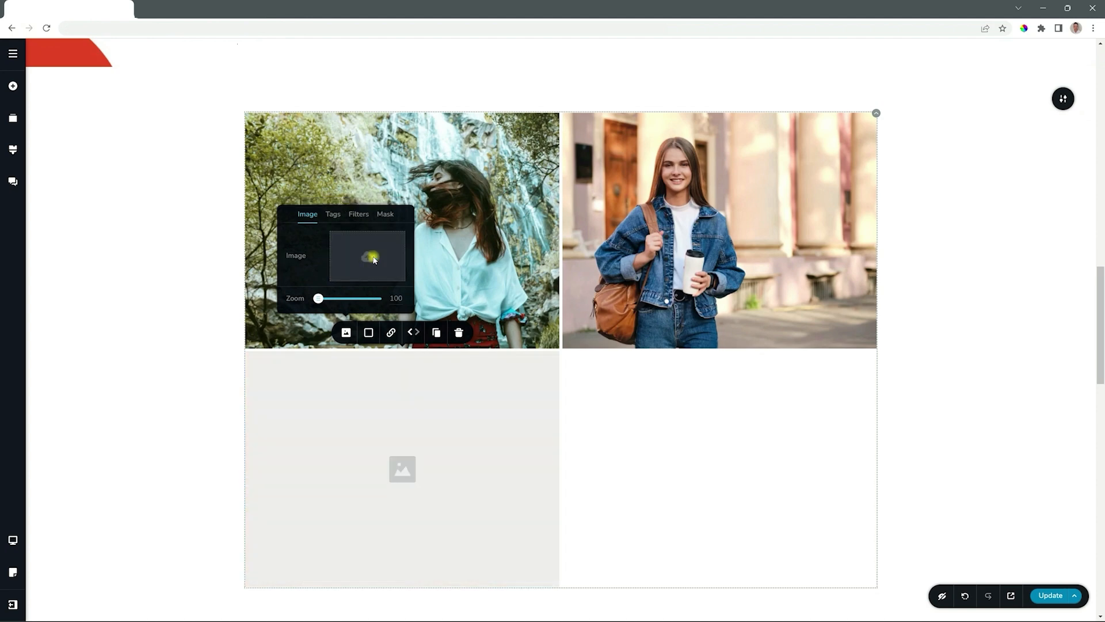
click(306, 170)
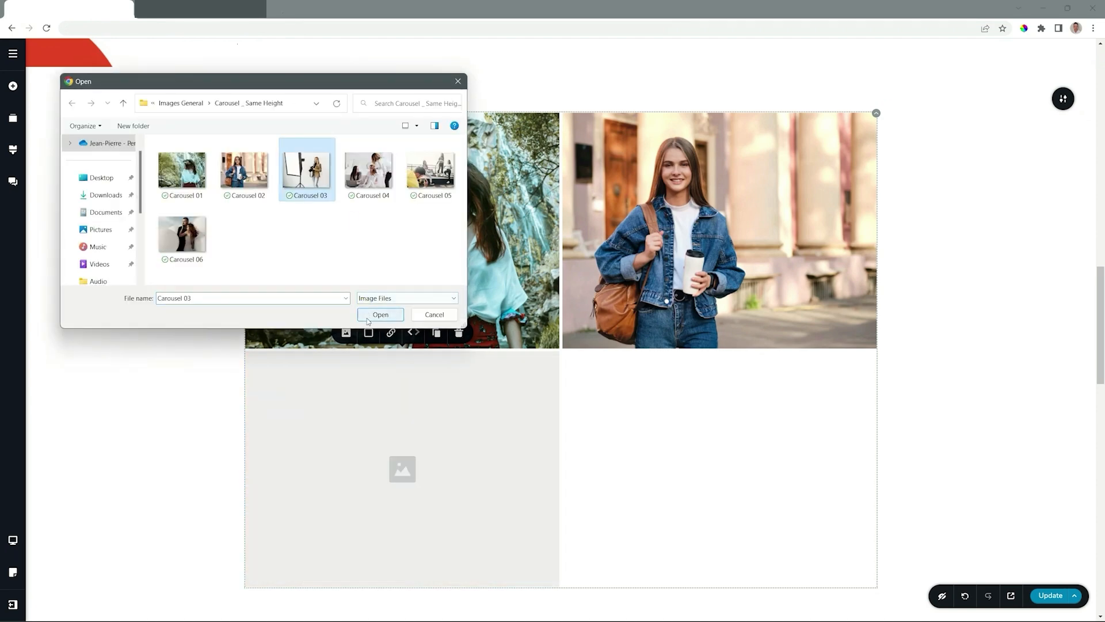
click(380, 315)
Duplicate the third gallery item and upload Carousel 04 as the copy's picture
click(436, 333)
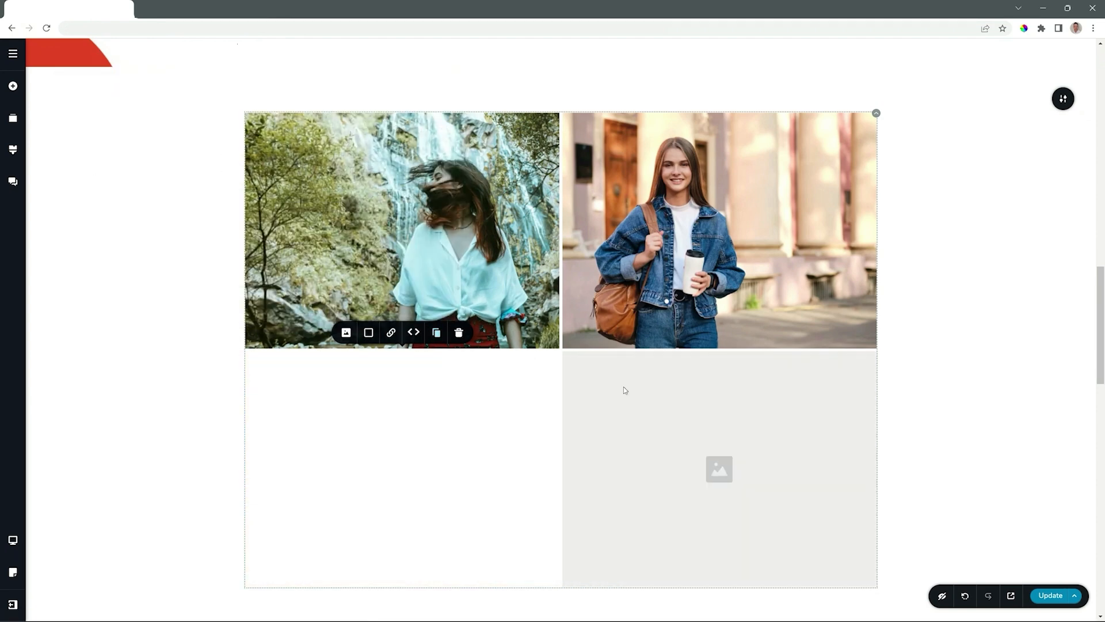
click(624, 388)
click(663, 333)
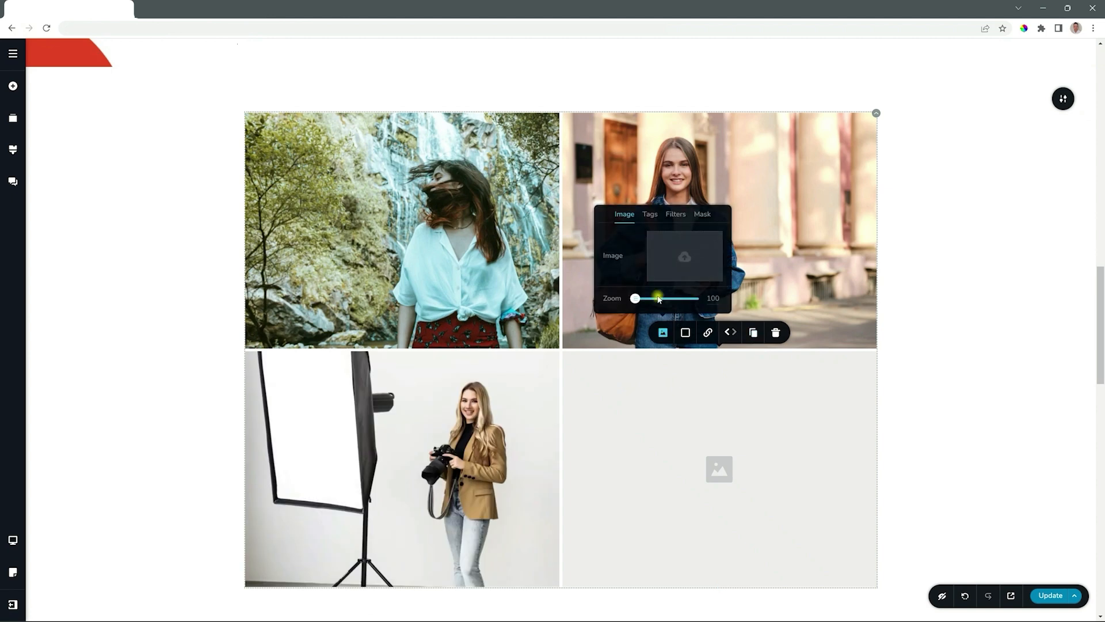
click(684, 256)
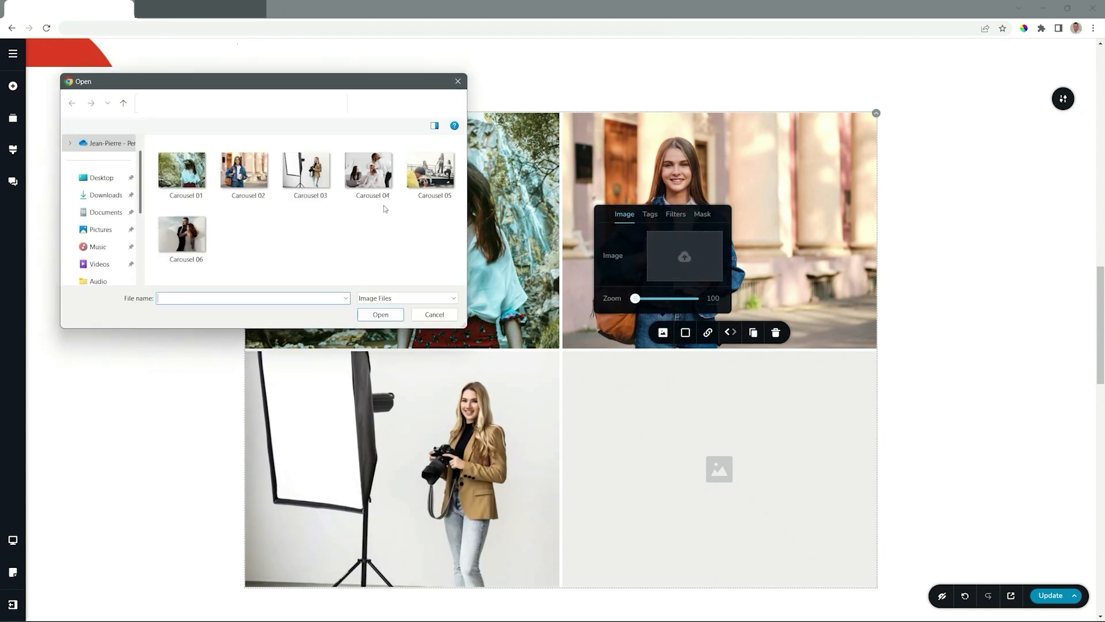
click(369, 172)
click(381, 314)
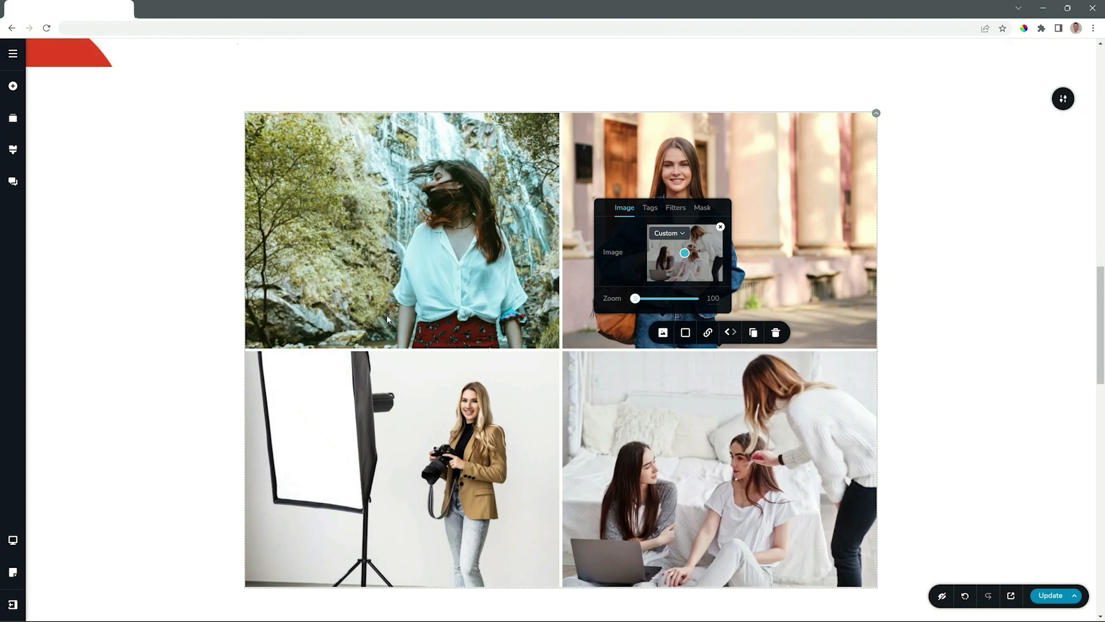
Shorten the waterfall image and the bedroom image by about a third so both gallery columns end level
click(334, 225)
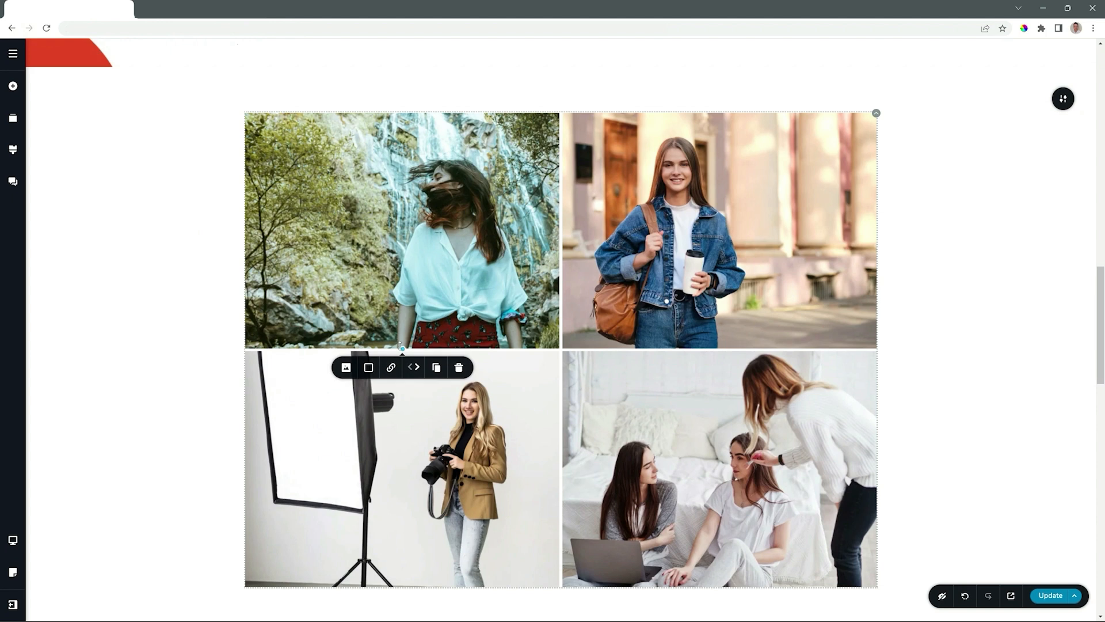
drag(401, 346, 403, 265)
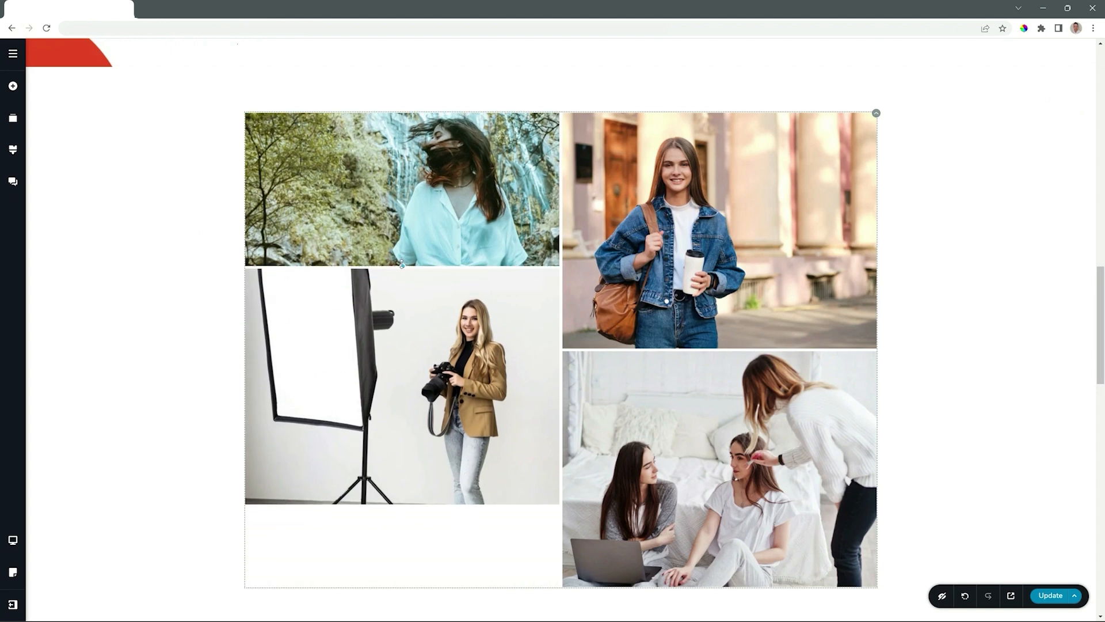
click(691, 394)
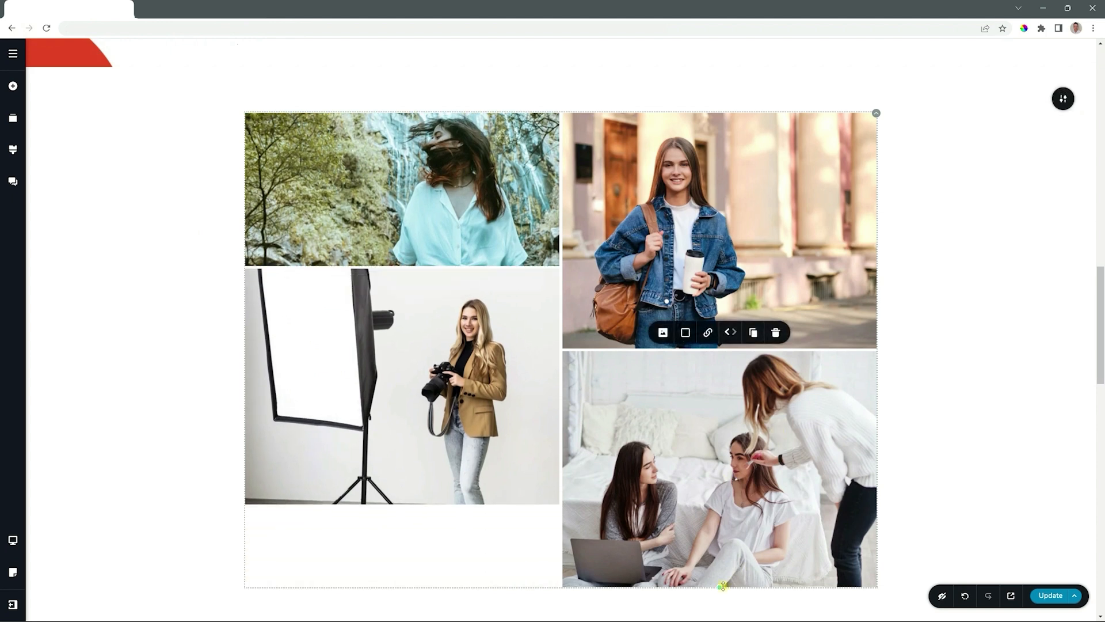
drag(723, 586, 714, 502)
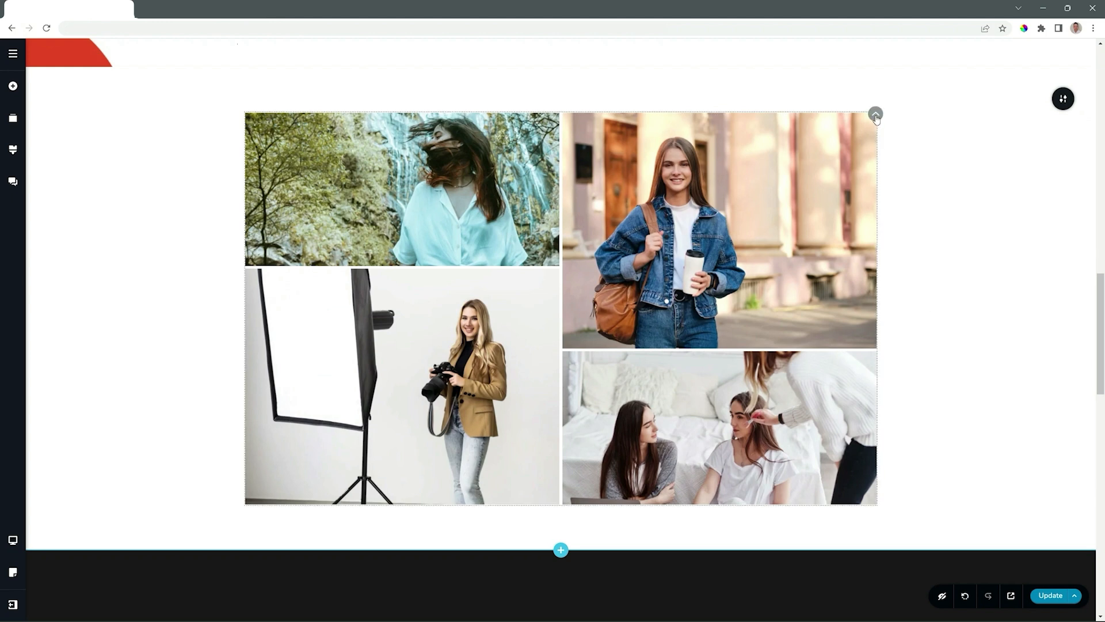
In the gallery's options, disable tags and set the number of columns to 3
click(875, 116)
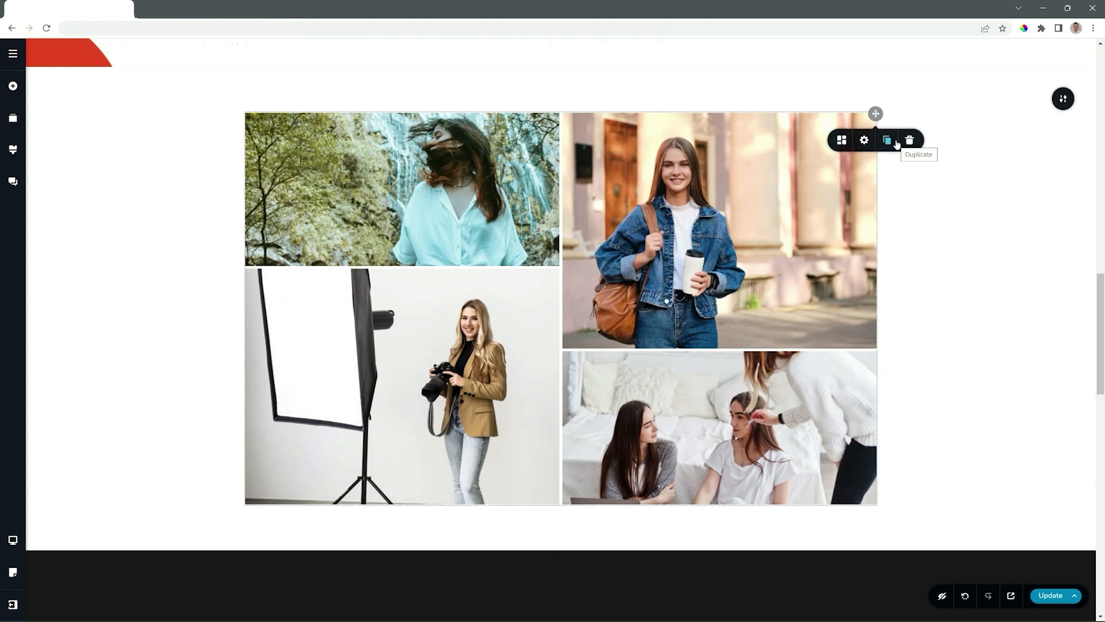
click(864, 140)
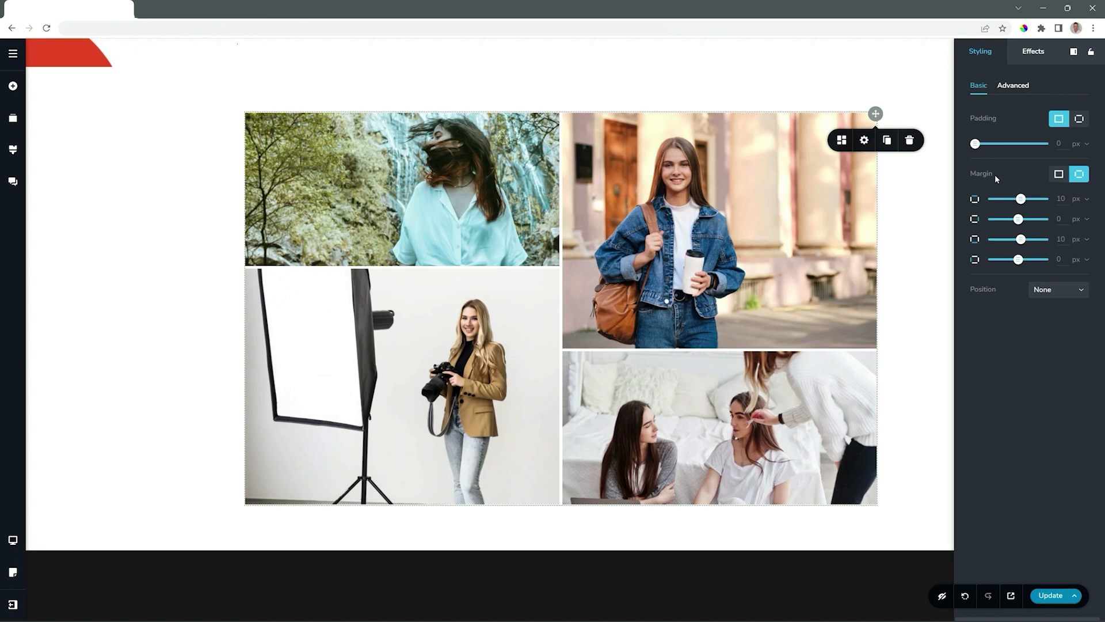
click(842, 140)
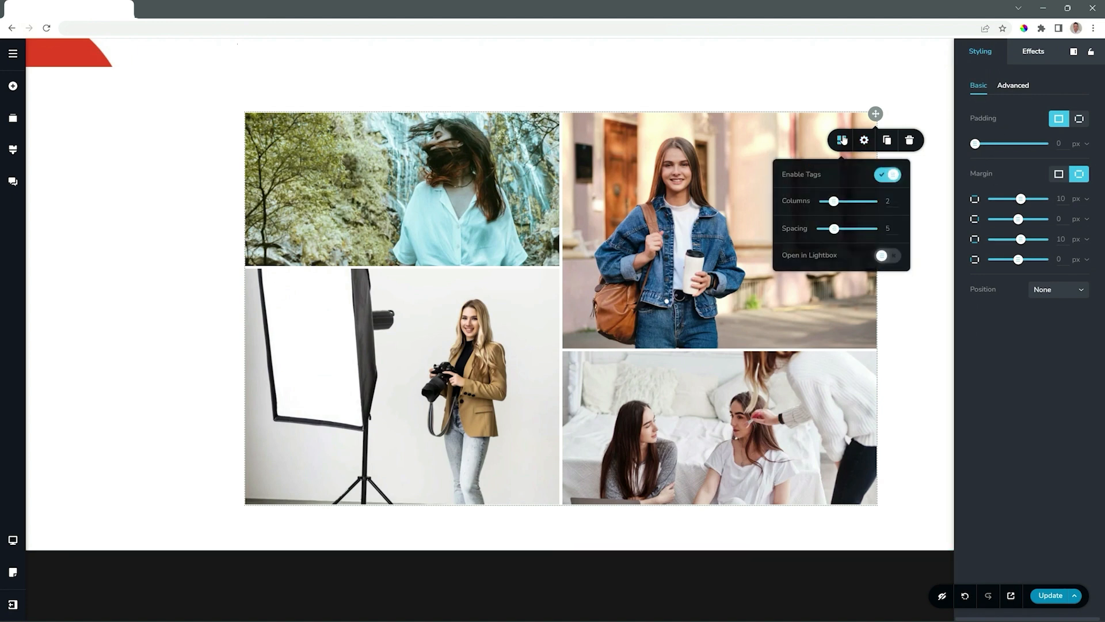
click(885, 176)
mouse_move(834, 200)
mouse_down()
mouse_move(824, 201)
mouse_move(861, 202)
mouse_move(845, 204)
mouse_up()
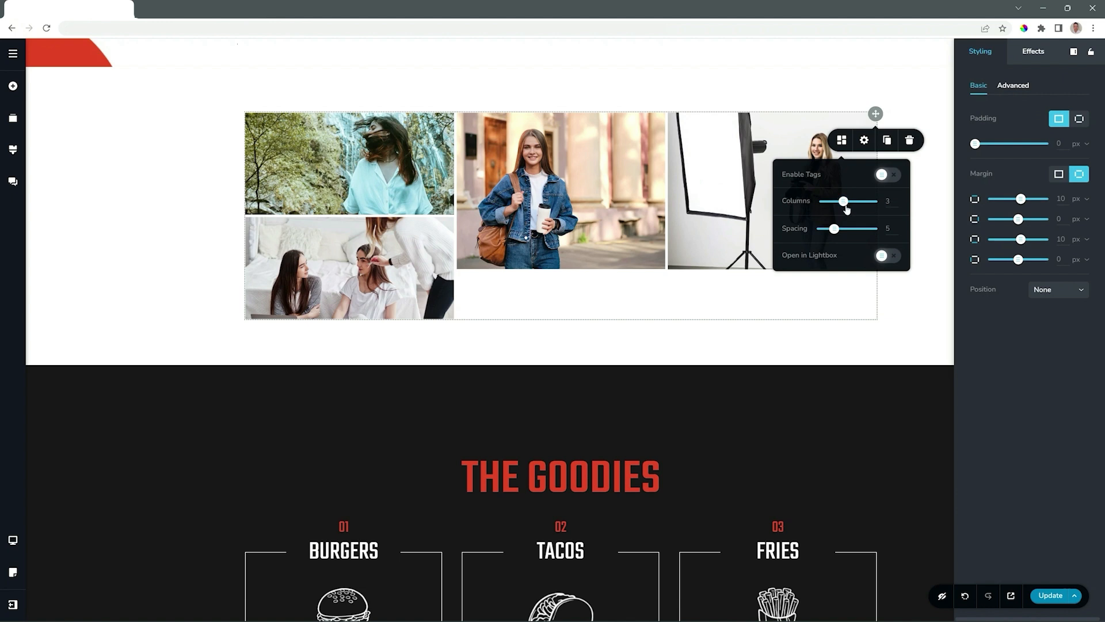
Duplicate the denim jacket image twice in the gallery
click(550, 228)
click(594, 291)
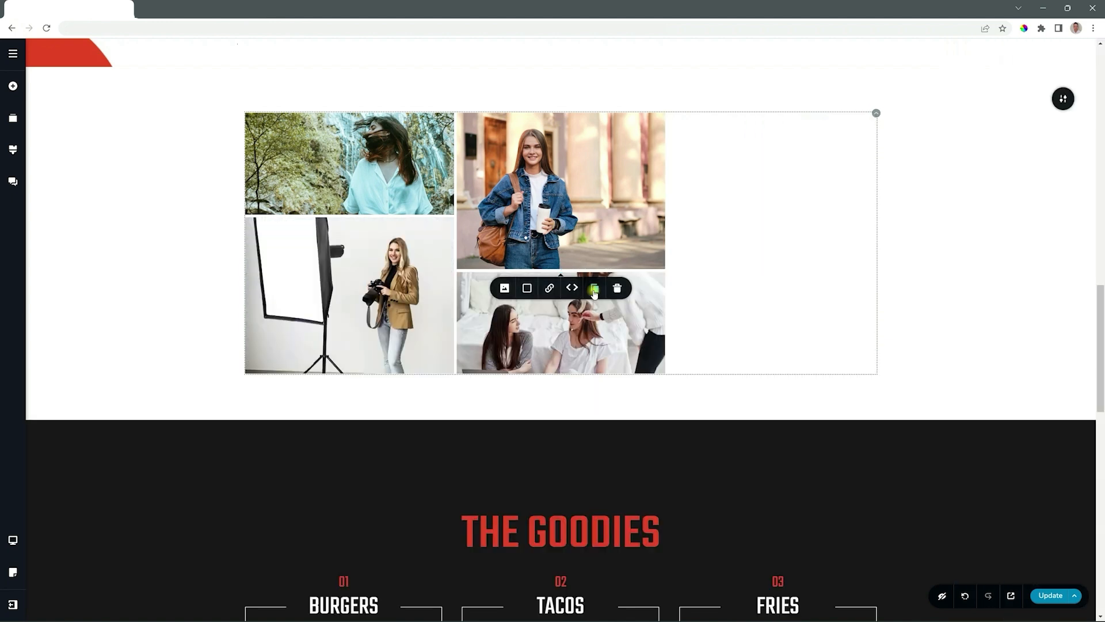
click(594, 292)
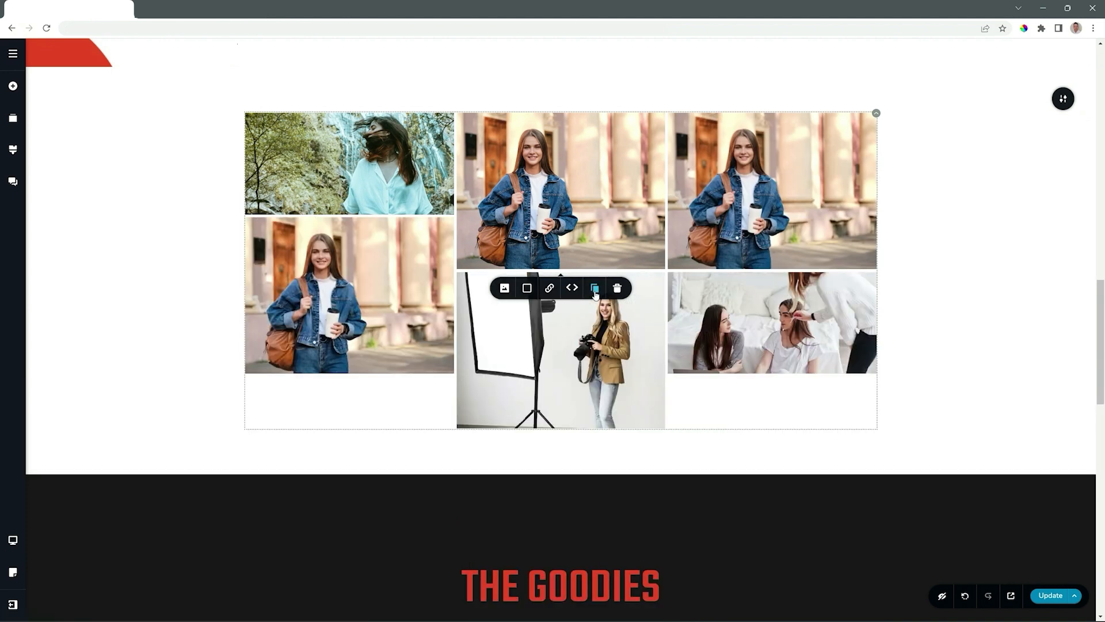
Replace the duplicate denim jacket image in the first row's third column with Carousel 05
click(716, 288)
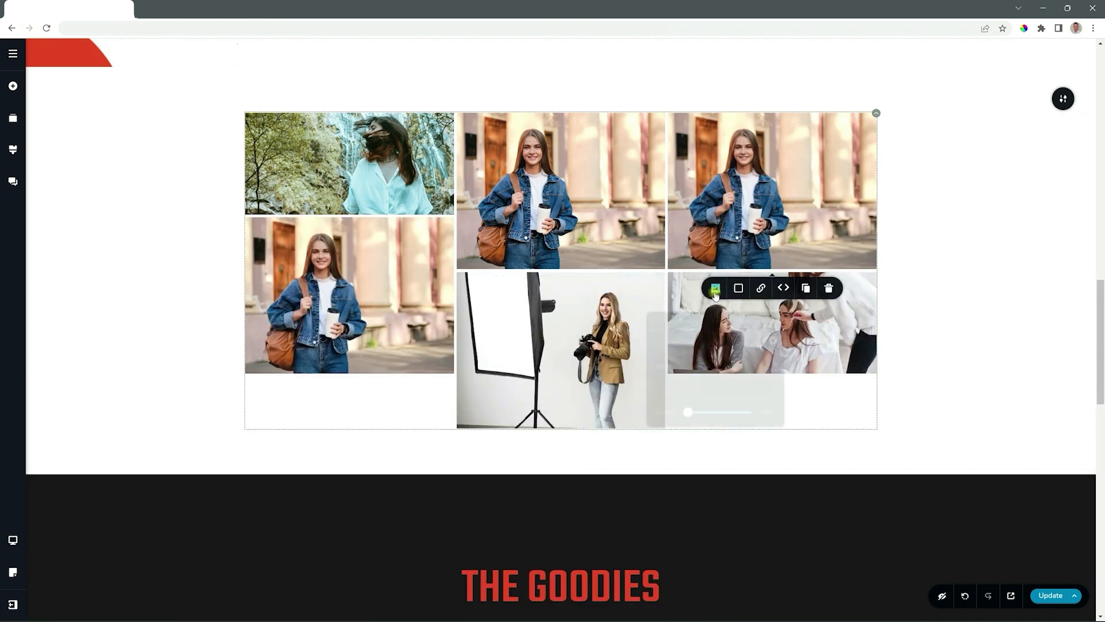
click(772, 337)
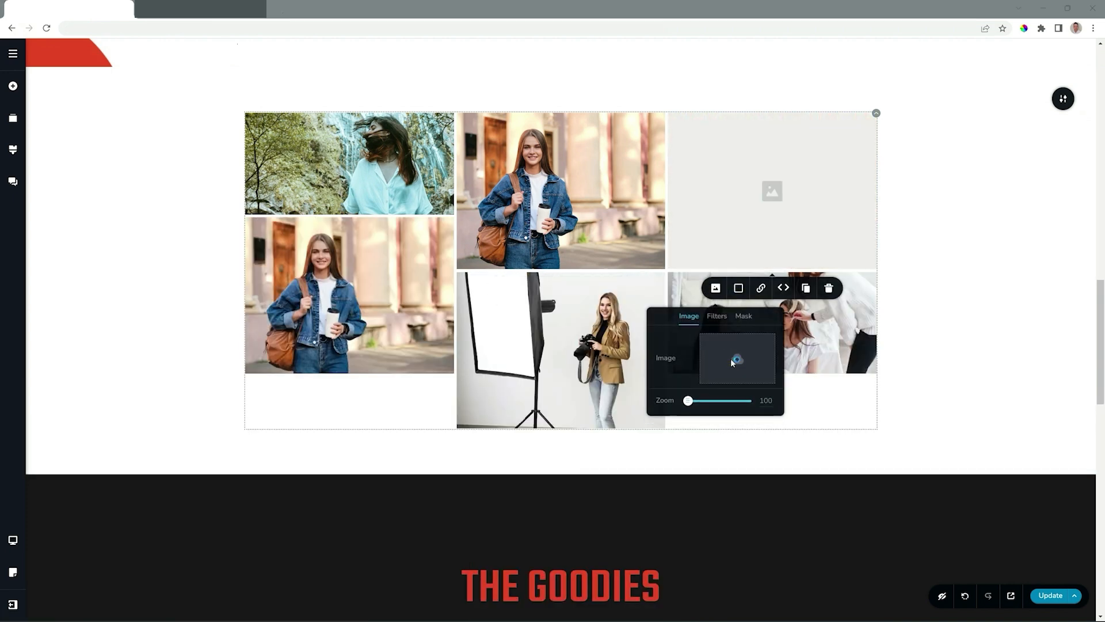
click(734, 363)
click(430, 170)
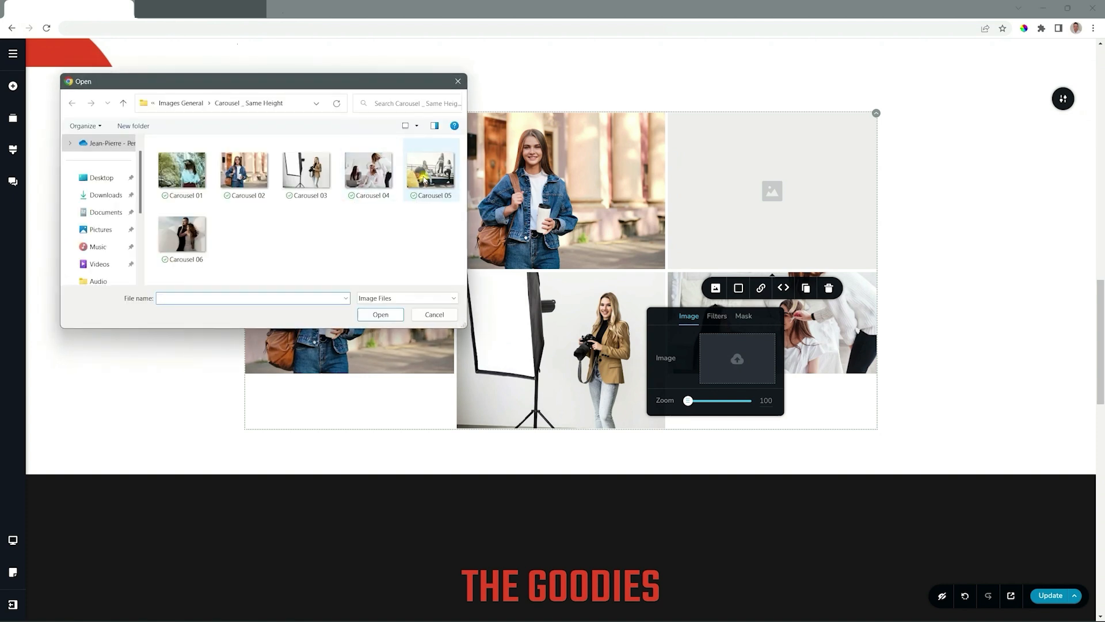
click(380, 314)
Replace the remaining duplicate denim jacket image below the waterfall picture with Carousel 06
click(366, 344)
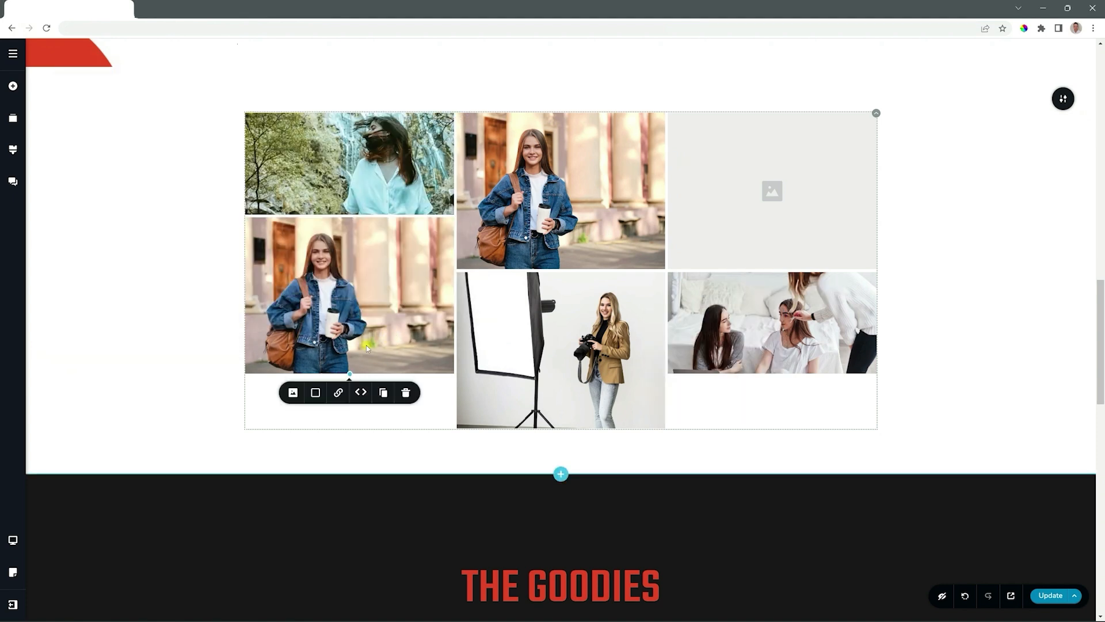
click(293, 392)
click(351, 440)
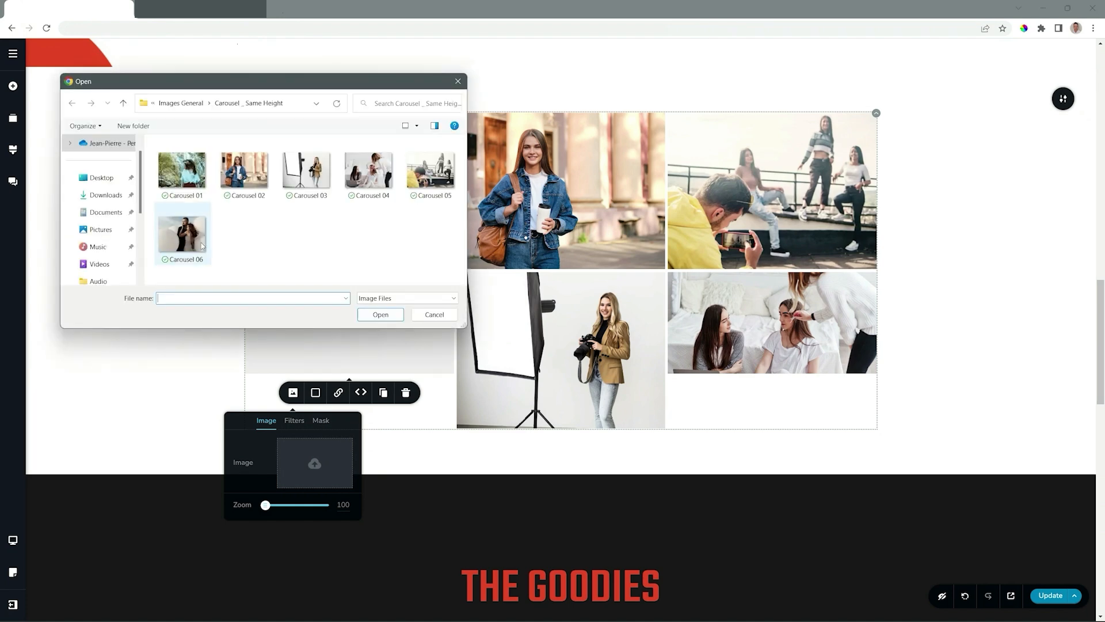
click(182, 233)
click(380, 315)
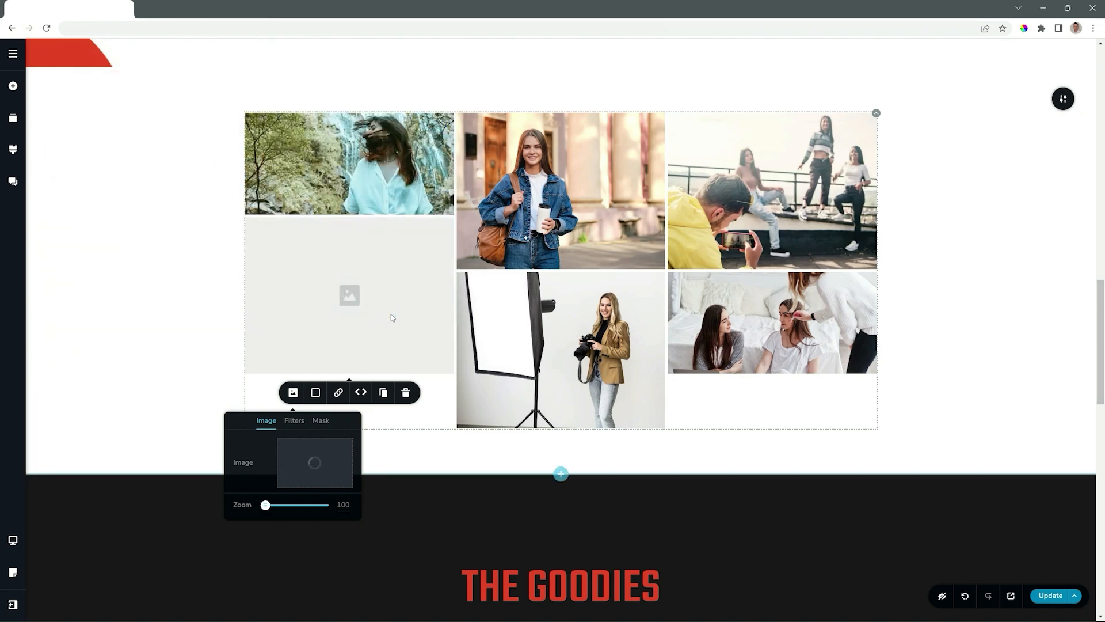
click(382, 314)
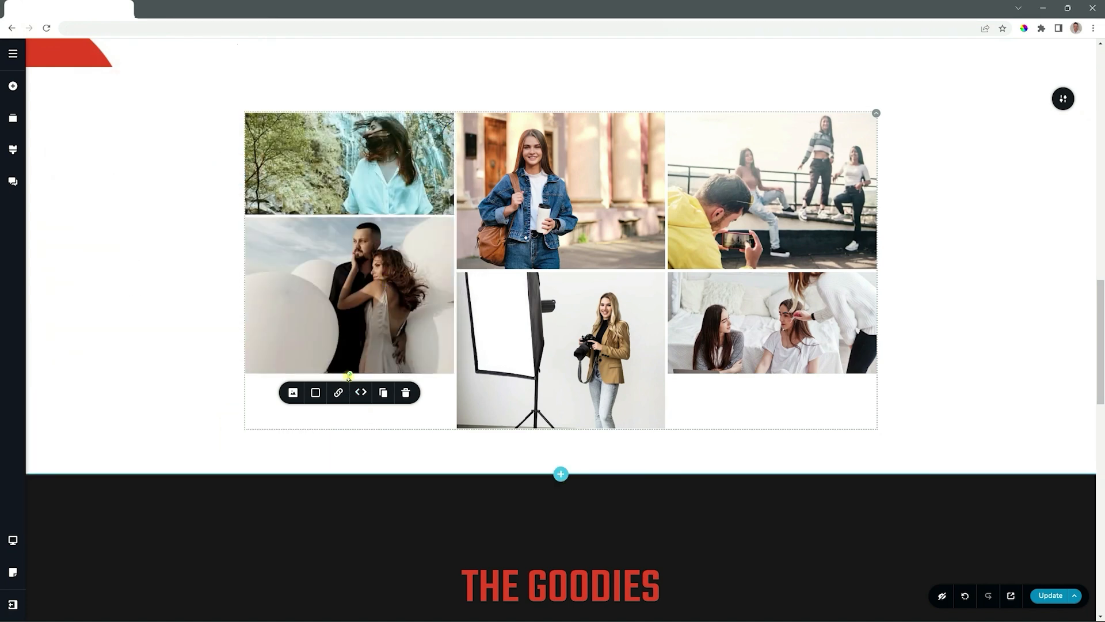
Stretch the balloon couple image down to the gallery's lower edge and make the denim jacket image equally tall
drag(349, 378, 348, 431)
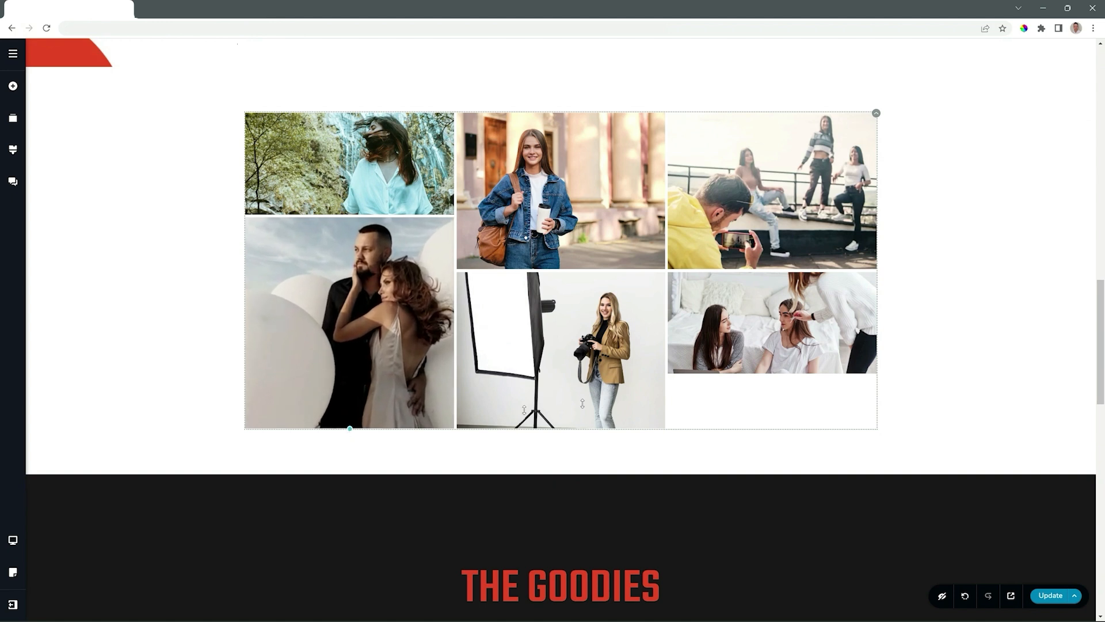
click(751, 274)
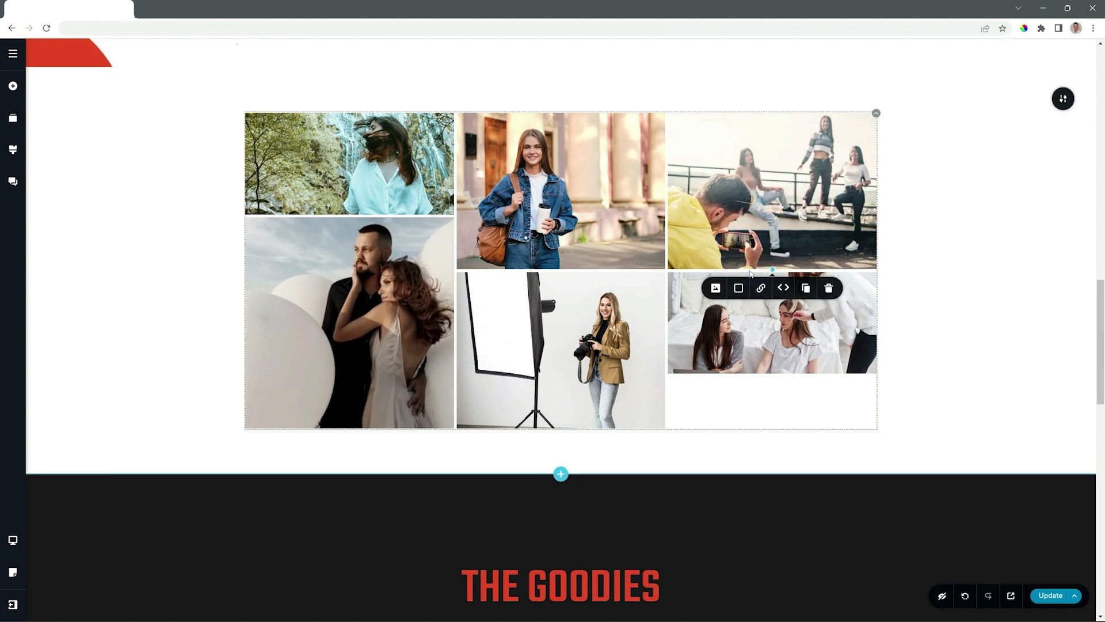
click(612, 309)
click(566, 244)
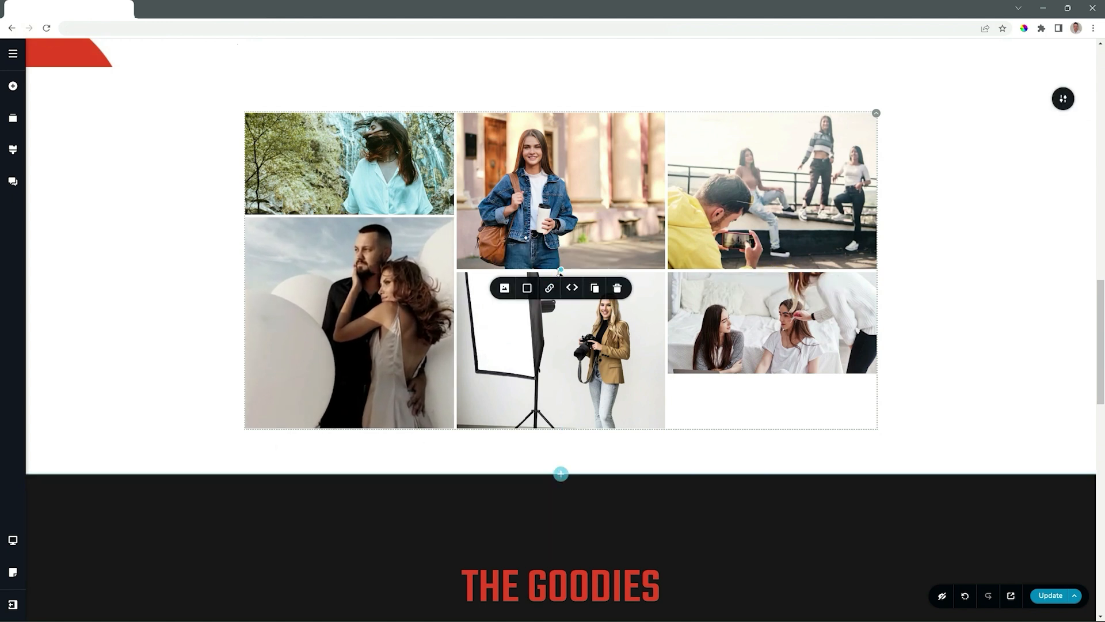
drag(561, 269, 560, 326)
click(984, 297)
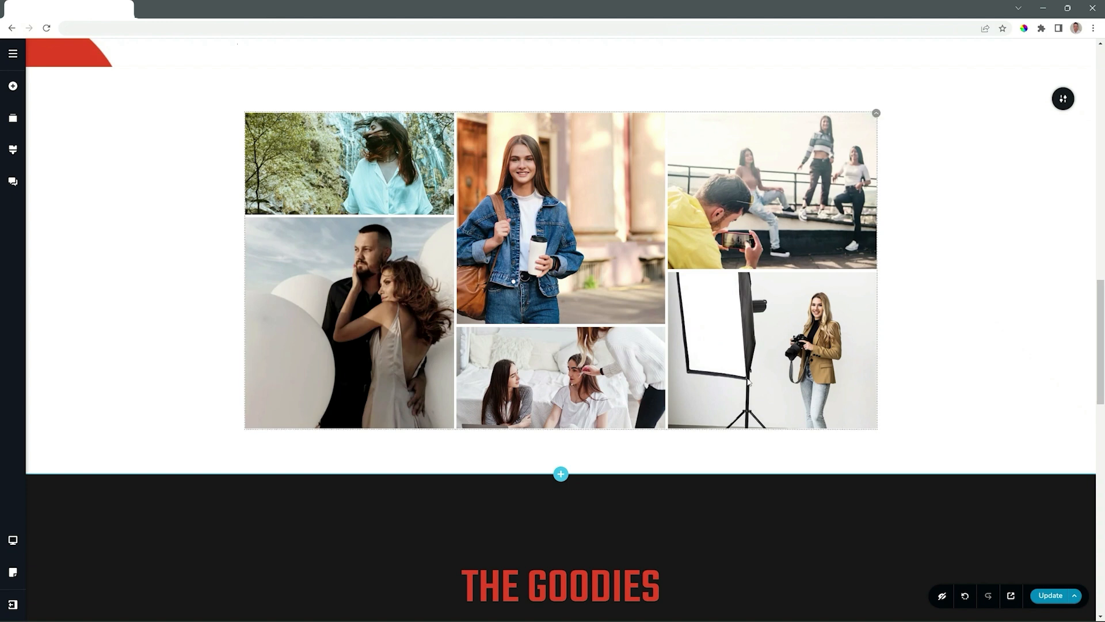
Move the image of the woman in the photo studio three places earlier in the gallery order
click(791, 375)
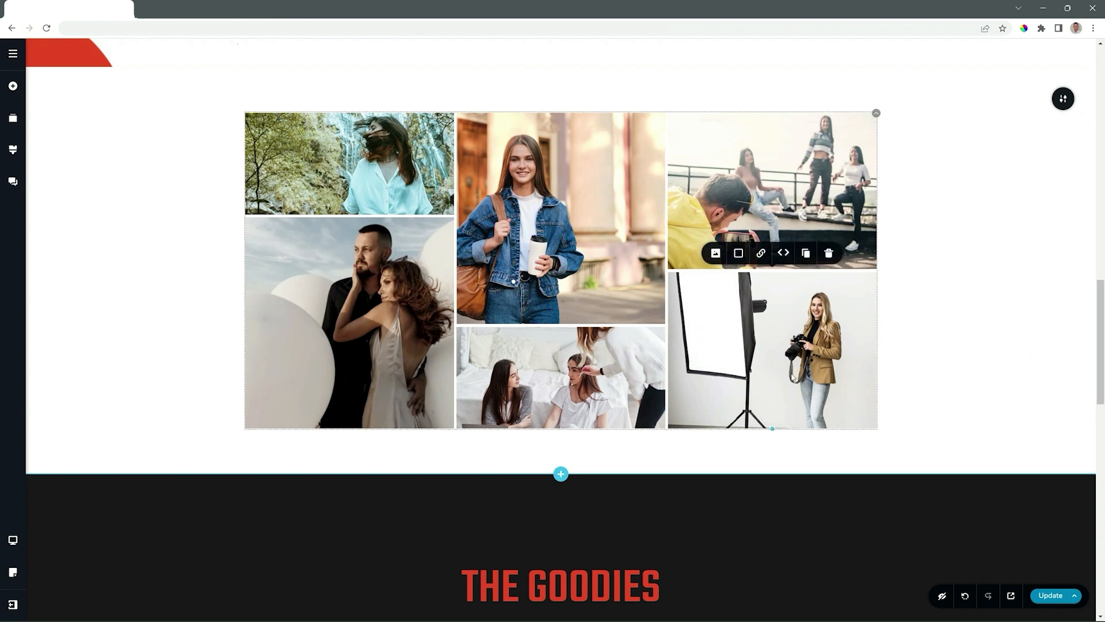
click(782, 255)
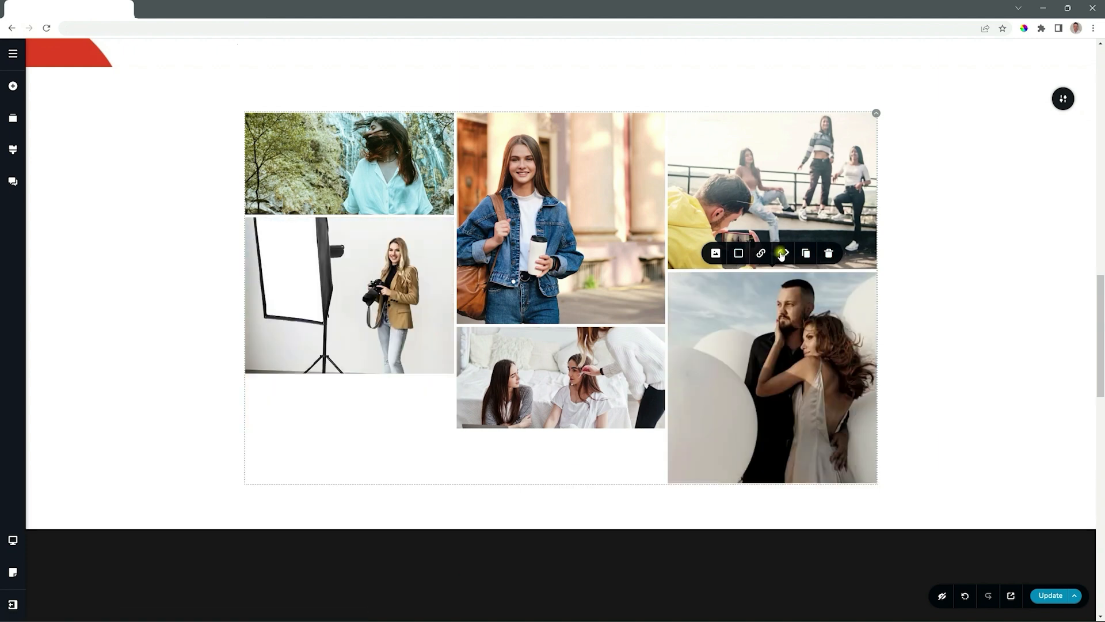
click(782, 255)
click(782, 254)
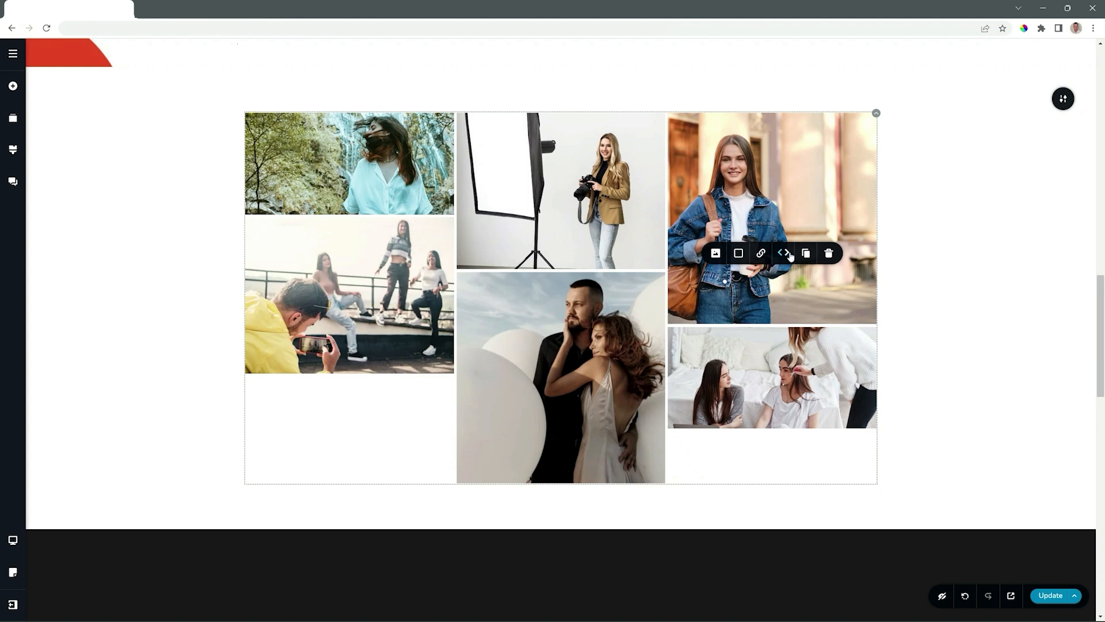
Move the photo studio image to the last place in the gallery order, below the denim jacket image
click(788, 254)
click(790, 255)
click(790, 255)
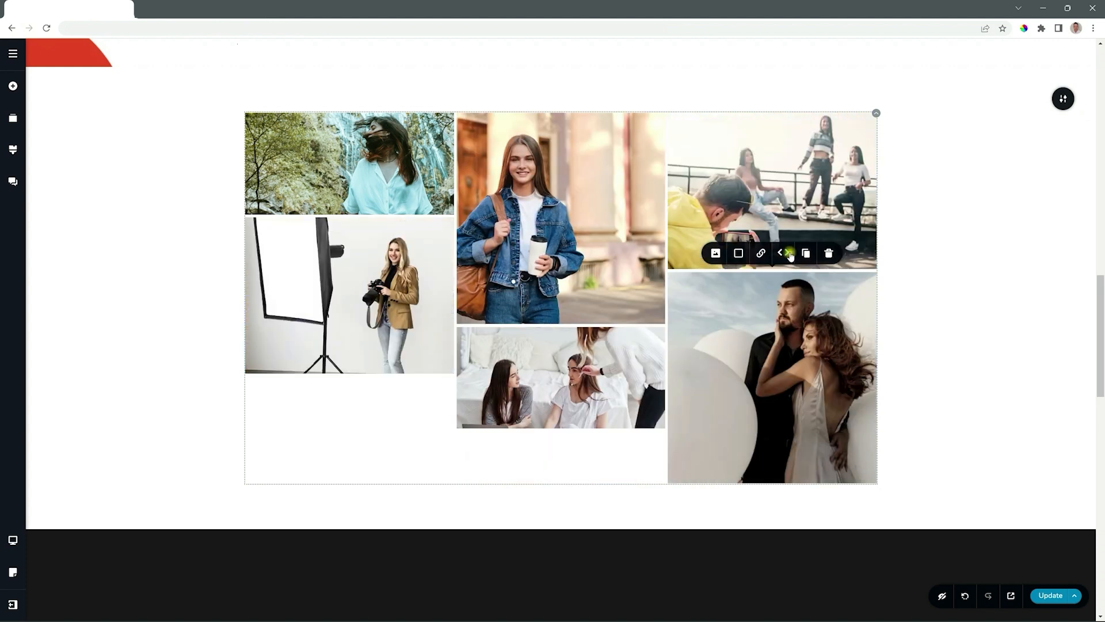
click(790, 254)
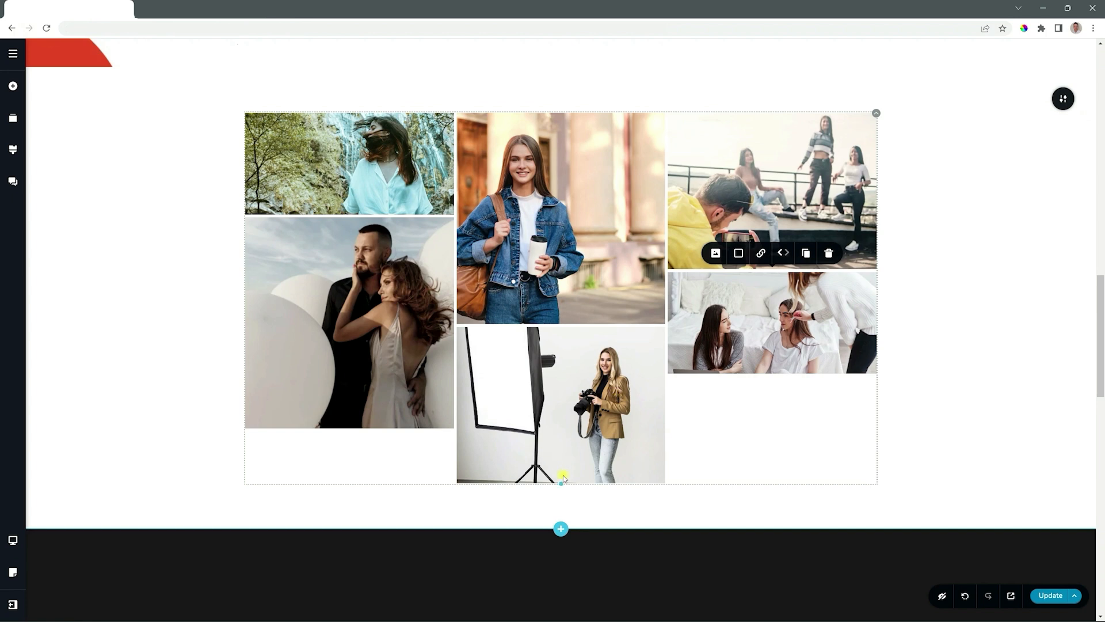
Shorten the photo studio image and lengthen the bedroom image so both end level with the balloon couple image
drag(560, 477, 556, 426)
click(772, 368)
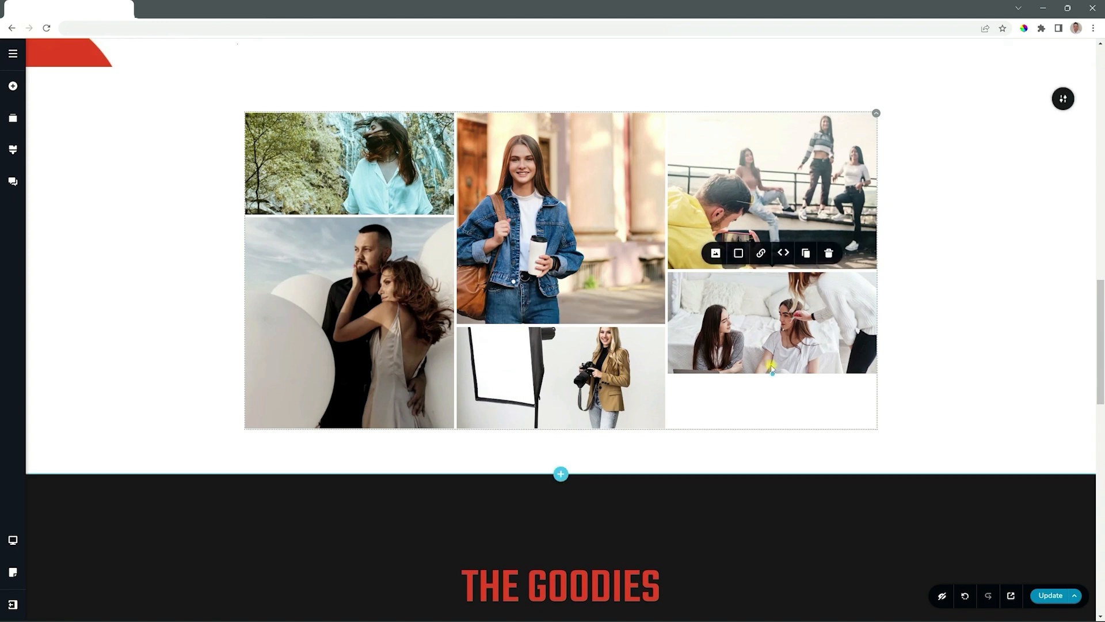
drag(772, 375, 772, 428)
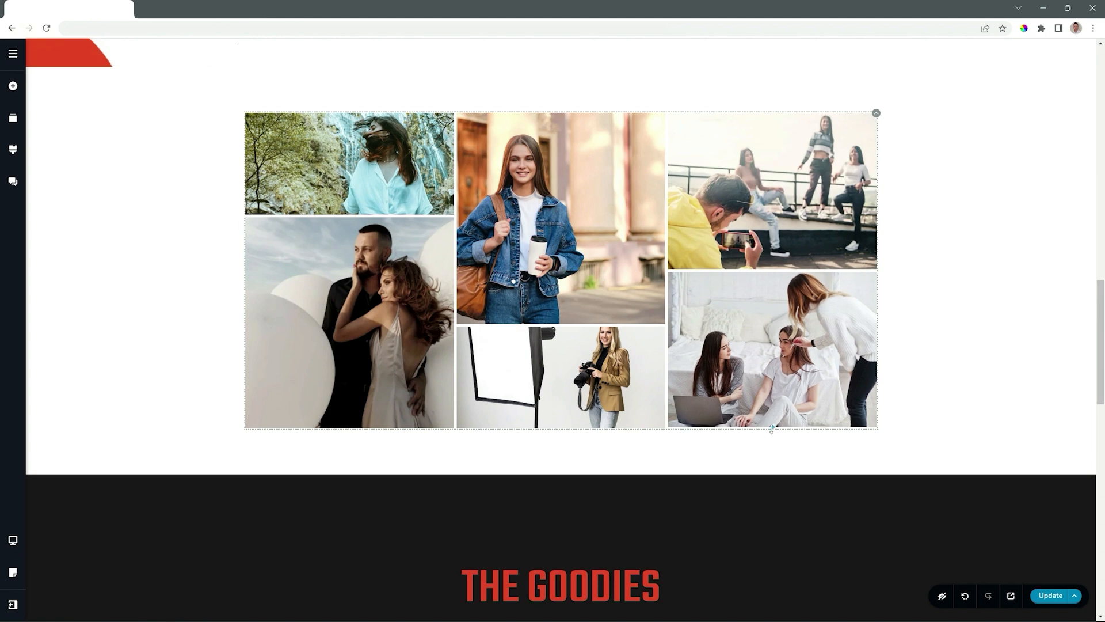
click(913, 383)
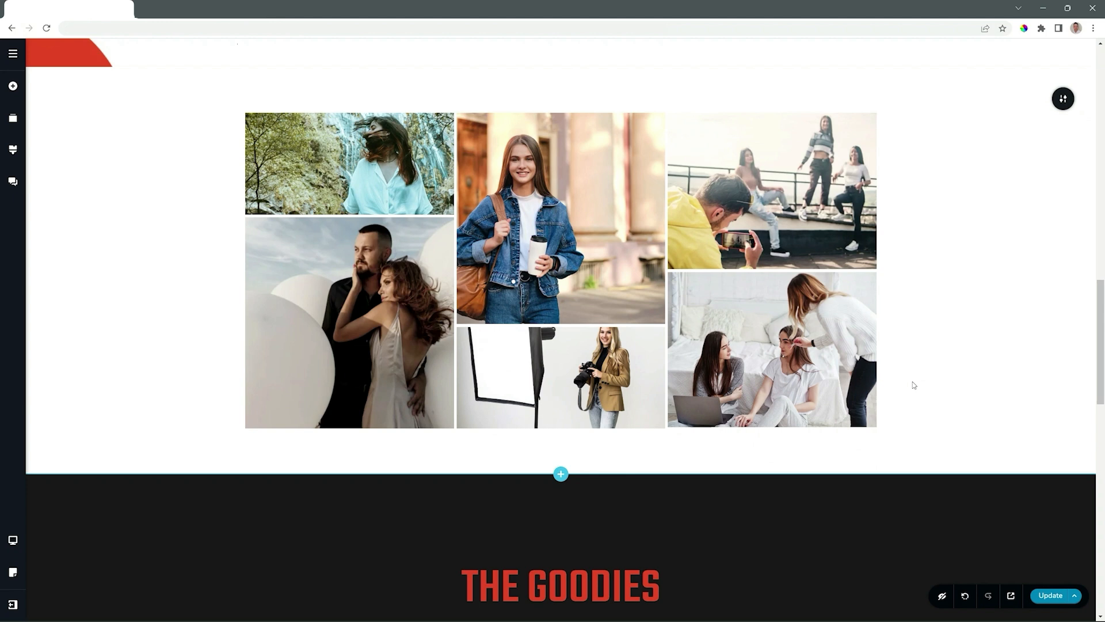
Zoom the photo studio image to 134 and shift its focal point so the woman with the camera is framed
click(541, 357)
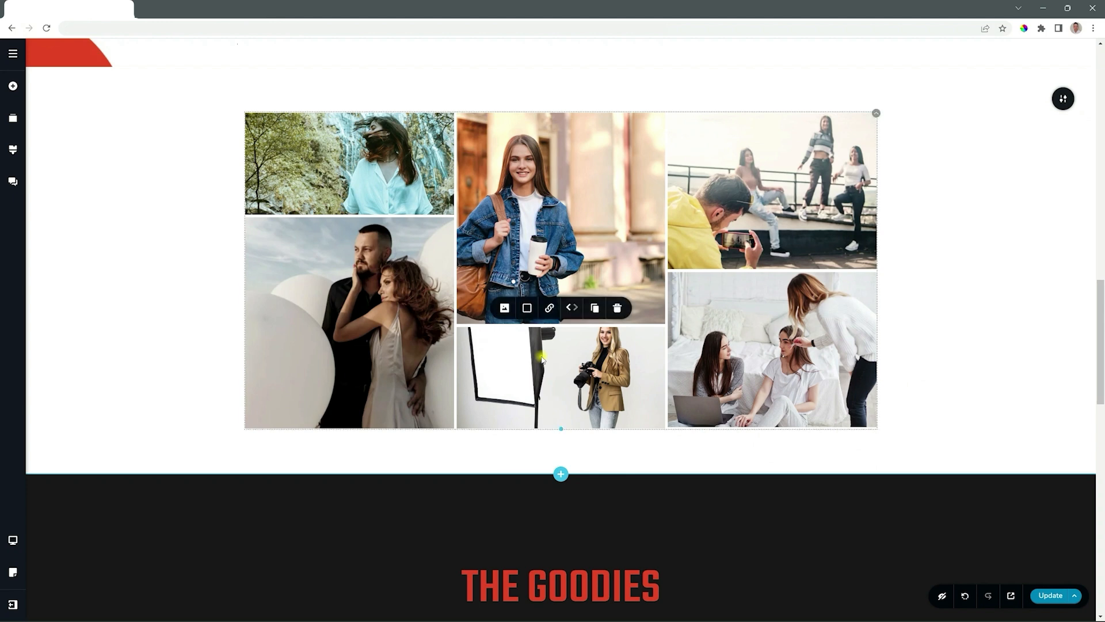
click(501, 309)
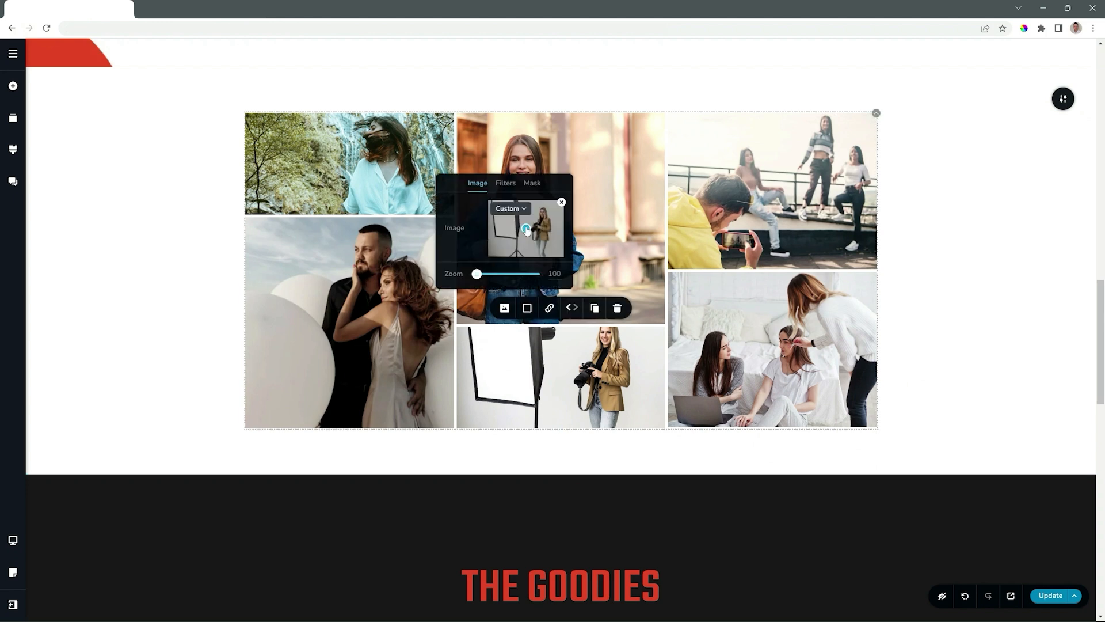
drag(526, 229, 541, 226)
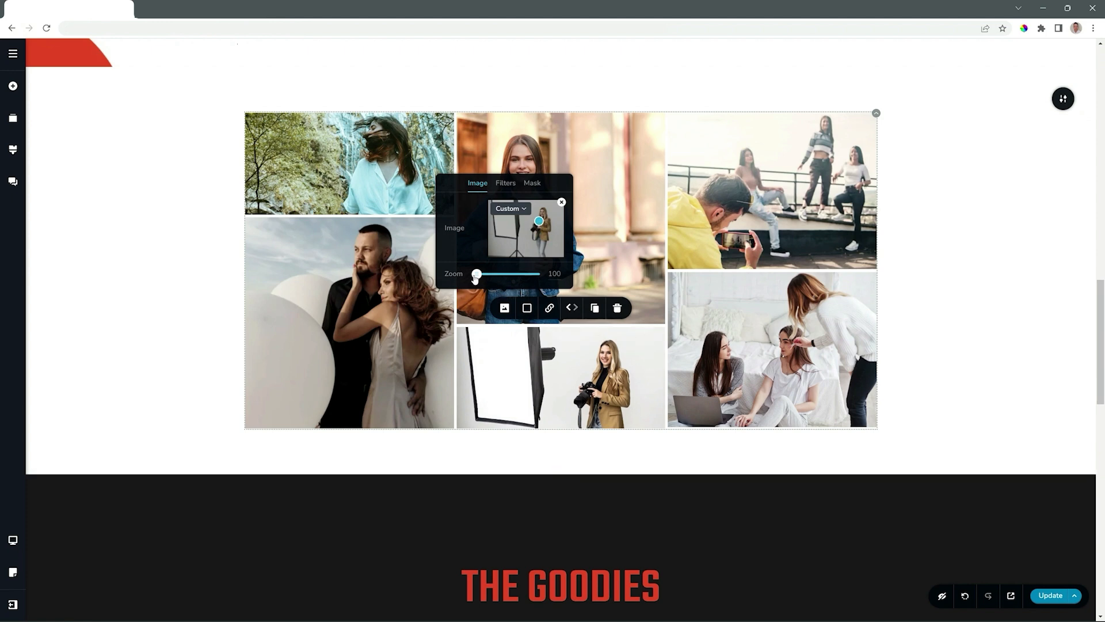
drag(477, 274, 496, 274)
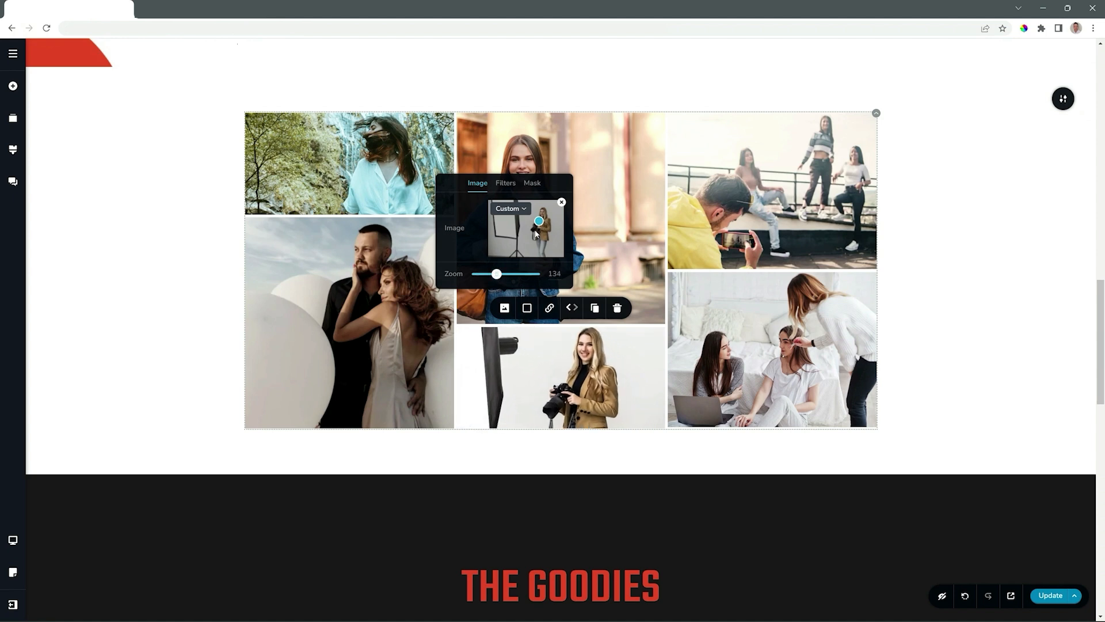
drag(534, 228, 530, 224)
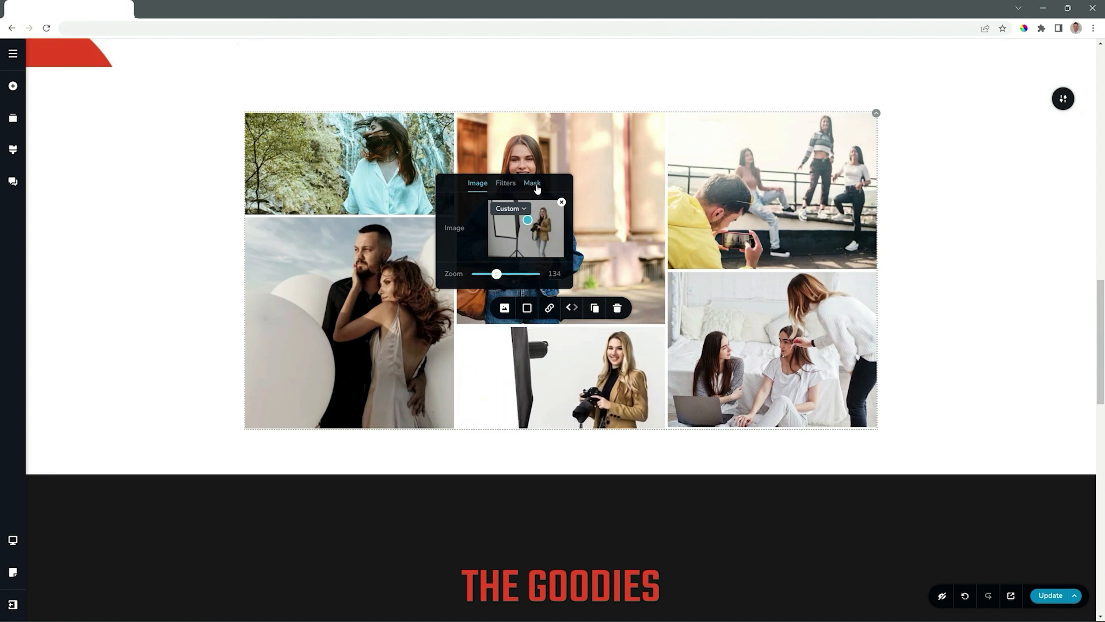
Give the photo studio image a solid orange overlay, #ffa63a, at 41% opacity
click(525, 308)
click(513, 257)
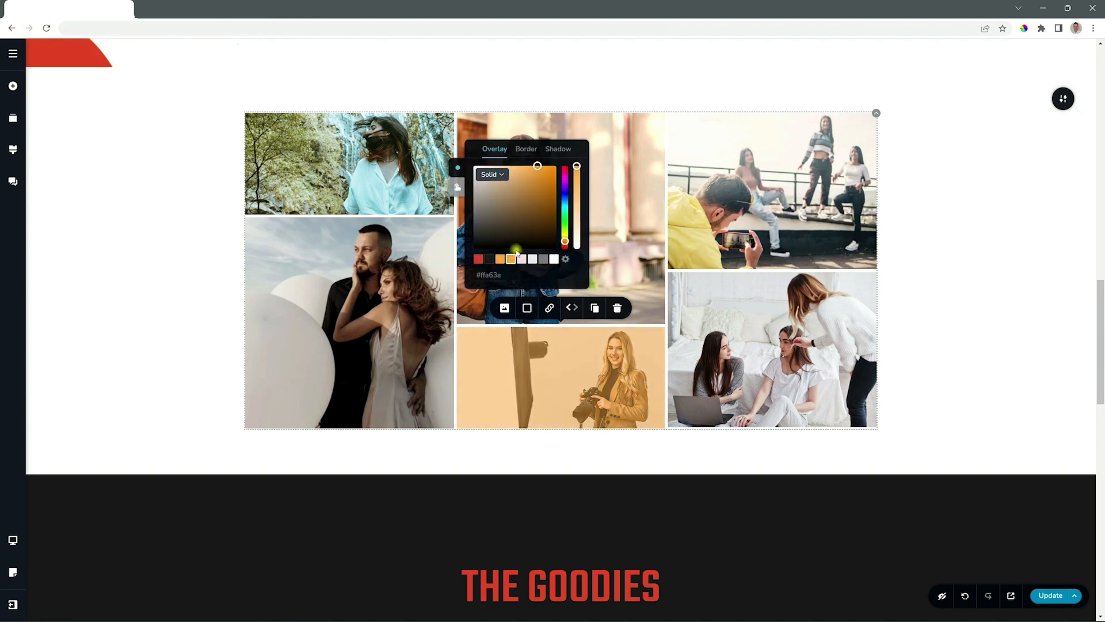
drag(576, 166, 576, 214)
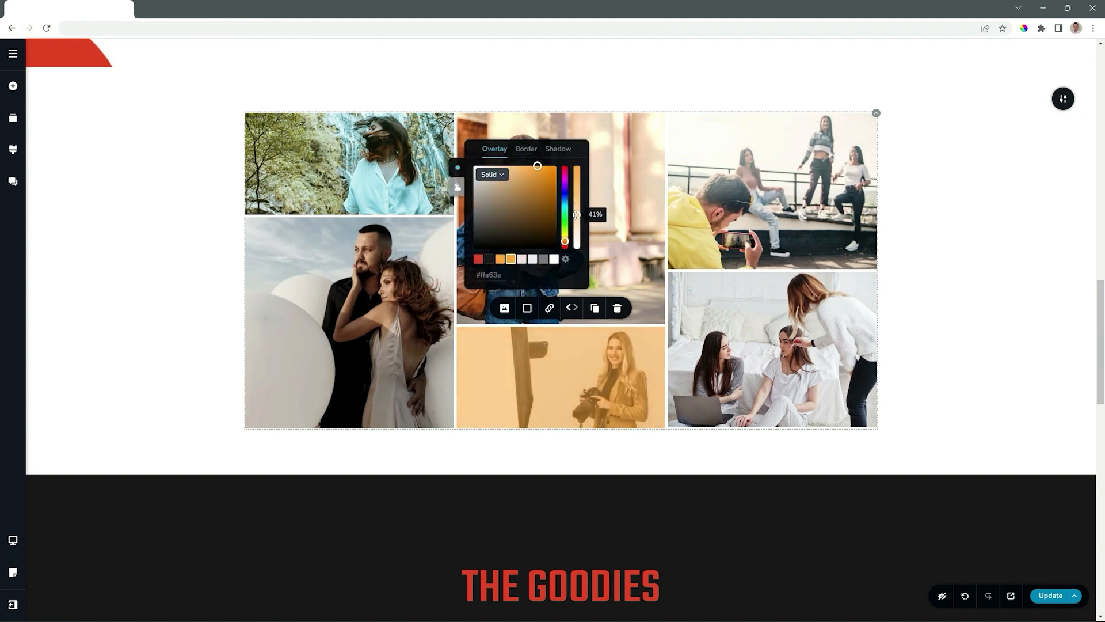
Give the bedroom image a solid red overlay, #e44529, at 37% opacity
click(700, 296)
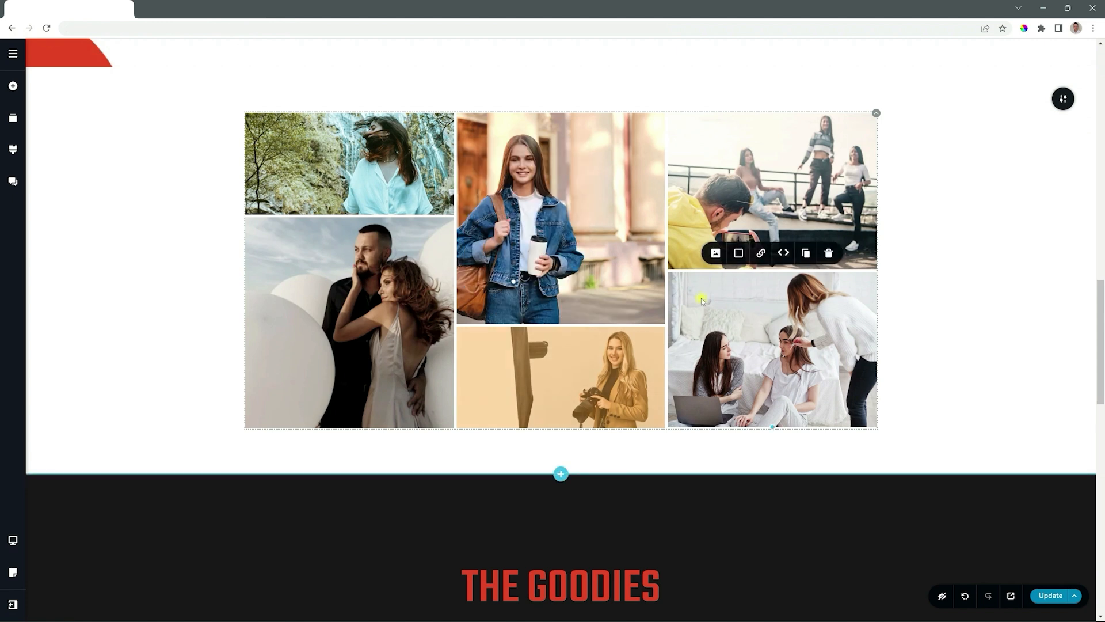
click(738, 253)
click(690, 204)
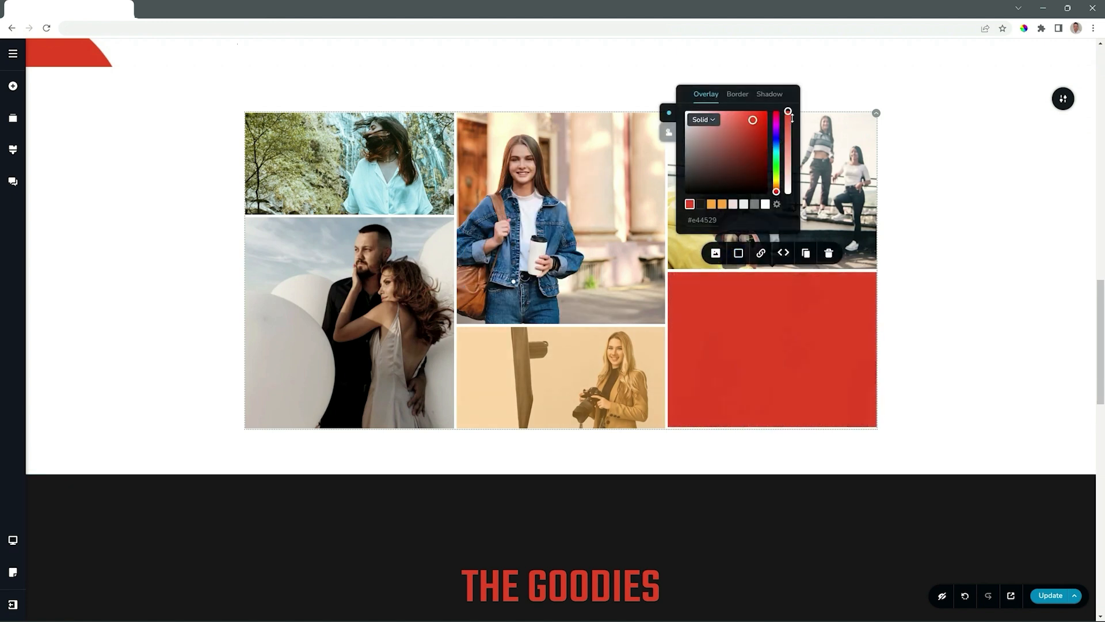
drag(792, 118, 788, 163)
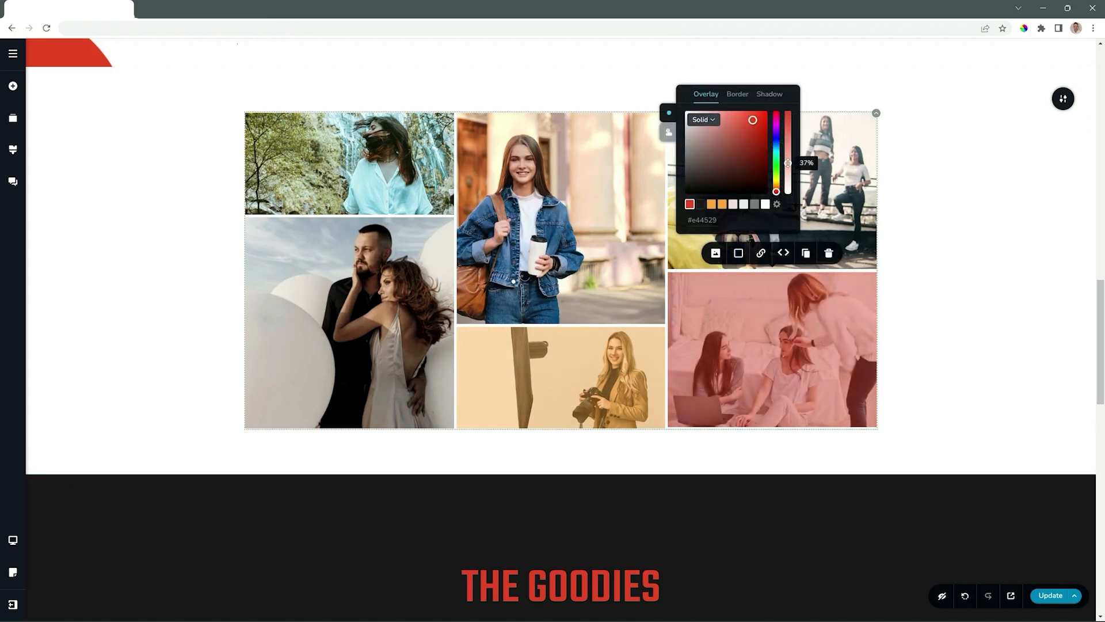
click(936, 274)
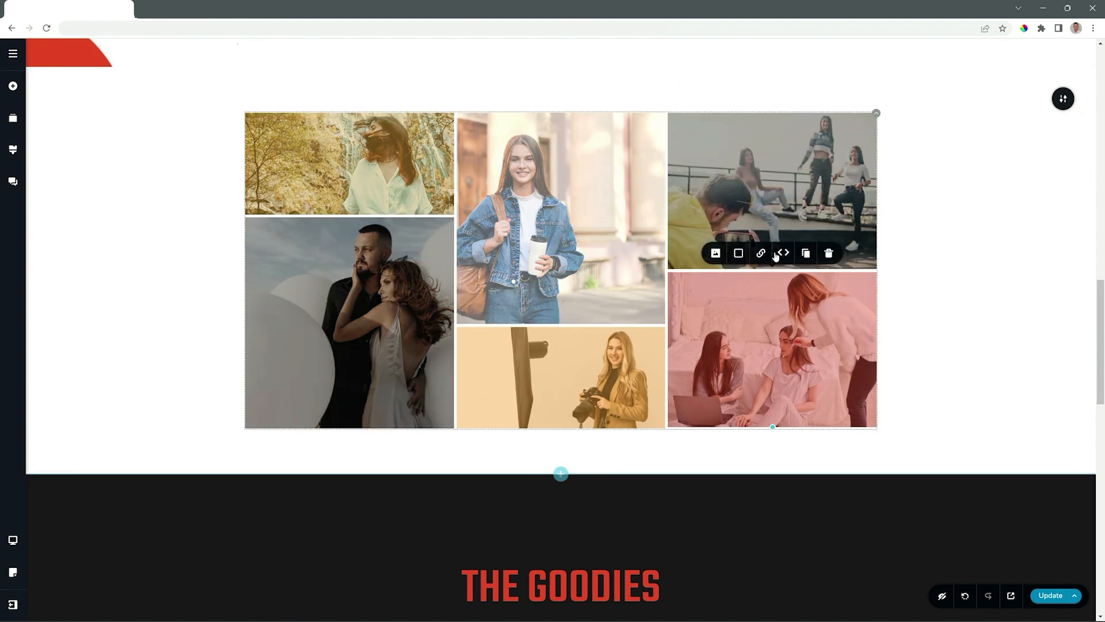
click(760, 253)
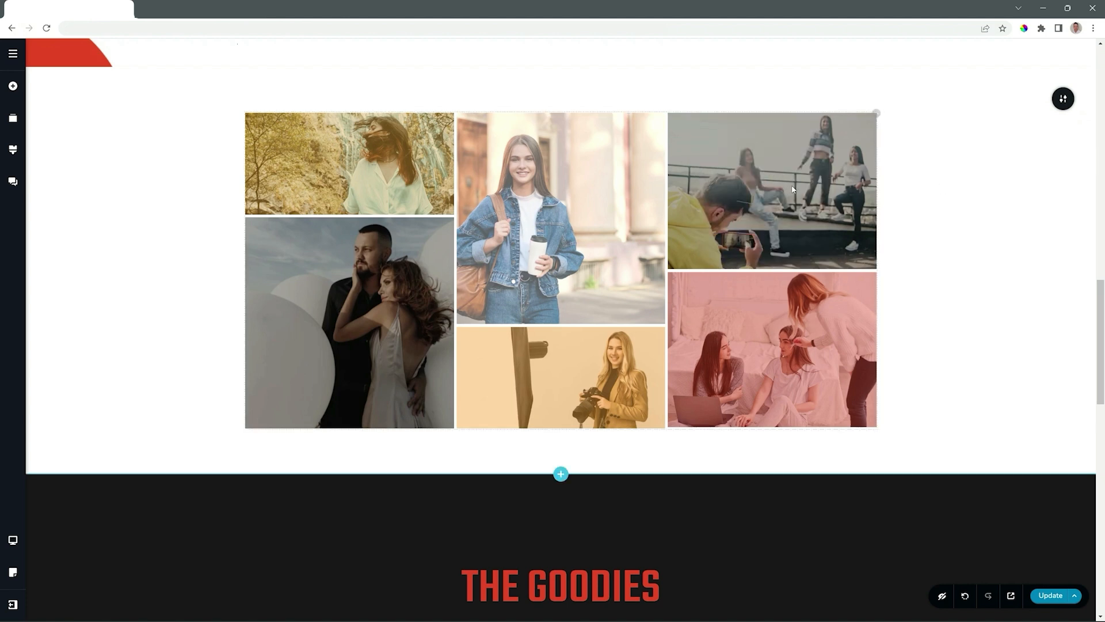
In the gallery's options, set the spacing to 10 and turn on Open in Lightbox
click(875, 115)
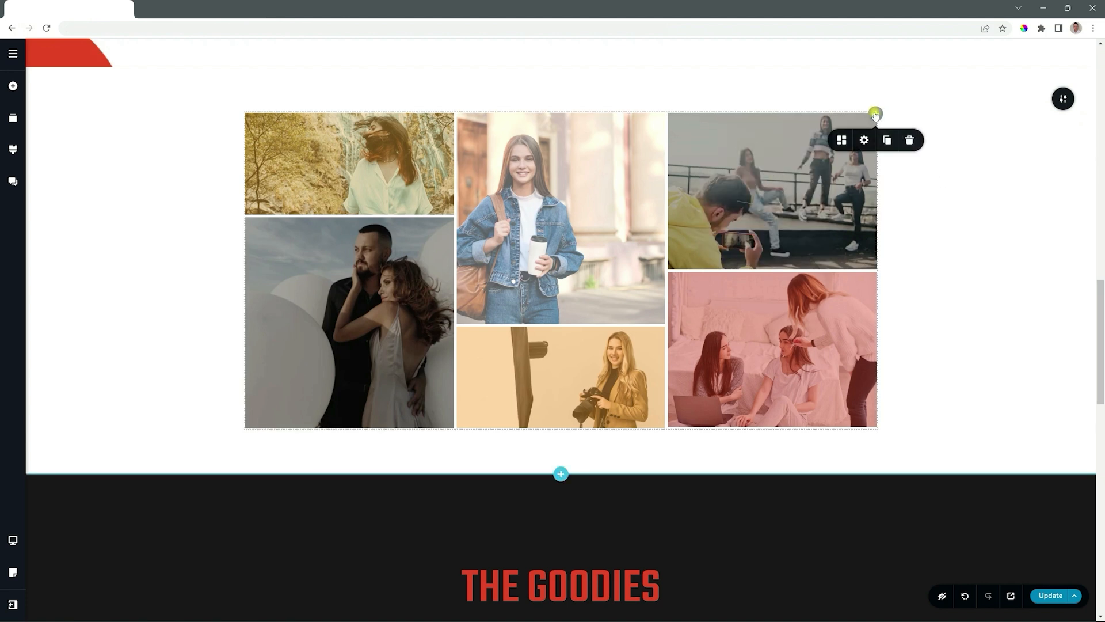
click(841, 141)
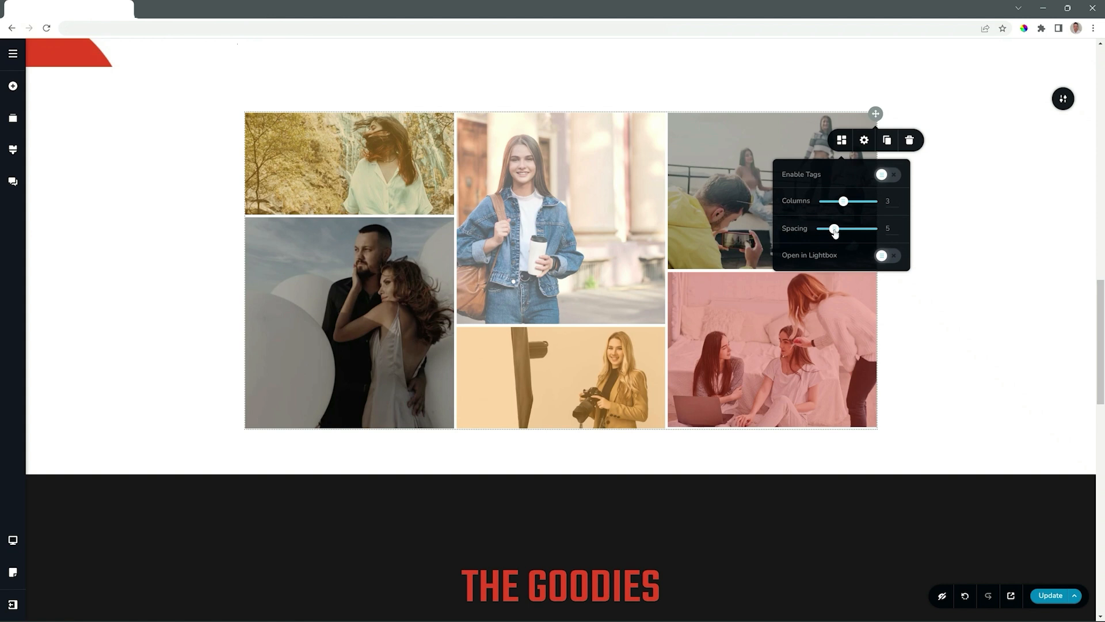
mouse_move(834, 229)
mouse_down()
mouse_move(870, 229)
mouse_move(821, 229)
mouse_move(848, 229)
mouse_up()
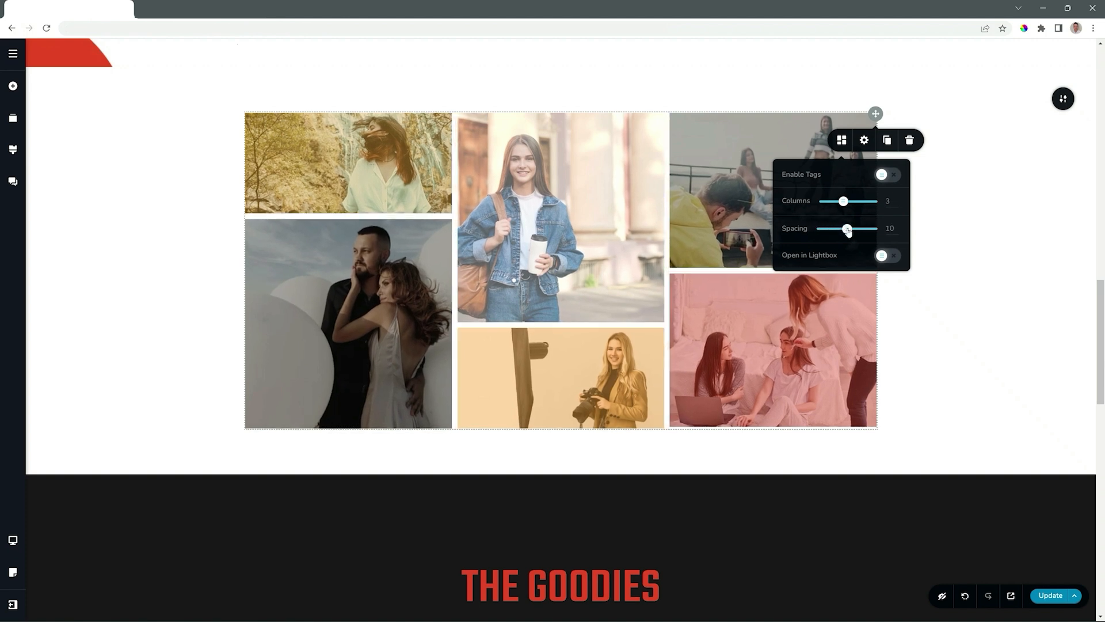
click(892, 260)
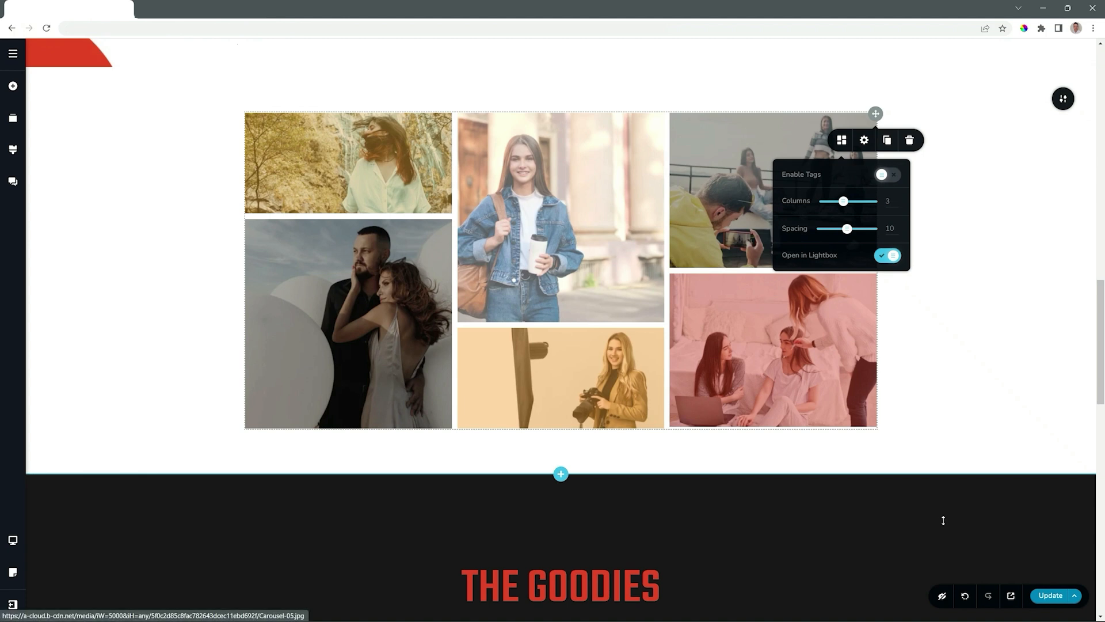
Preview the page, open the balloon couple image in the lightbox, and browse forward through the gallery images
click(1011, 595)
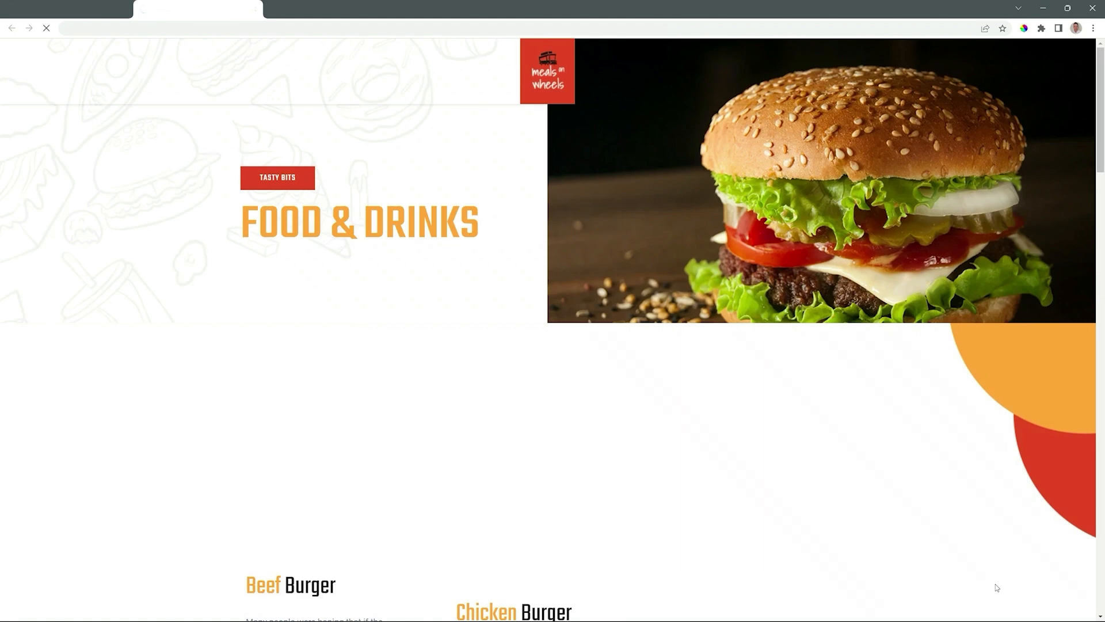
scroll(780, 424, down, 5)
scroll(780, 428, down, 10)
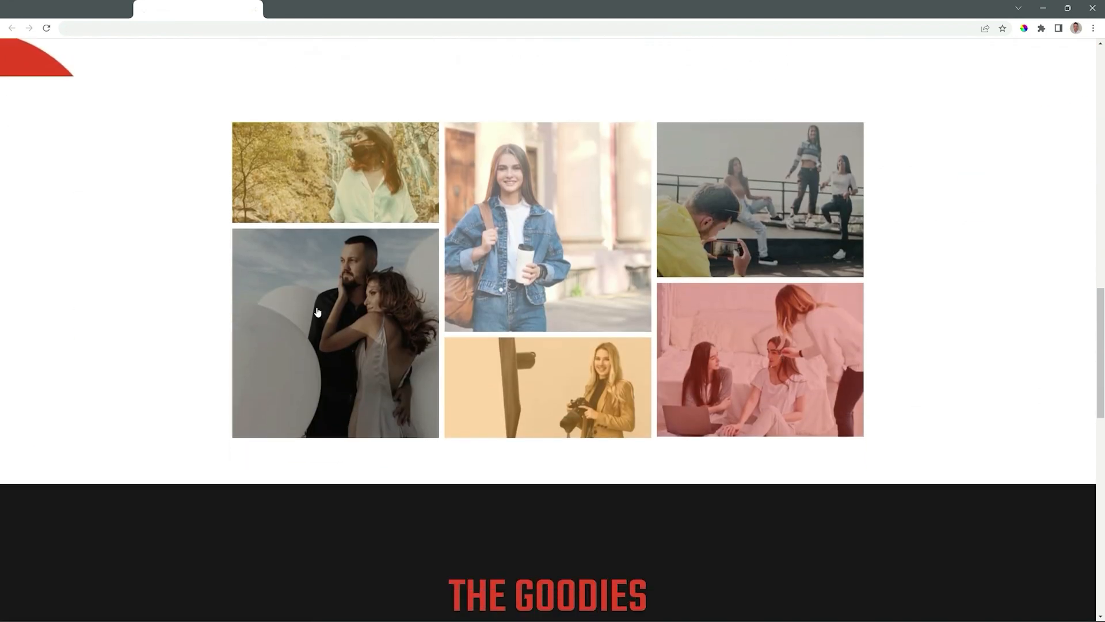
click(317, 313)
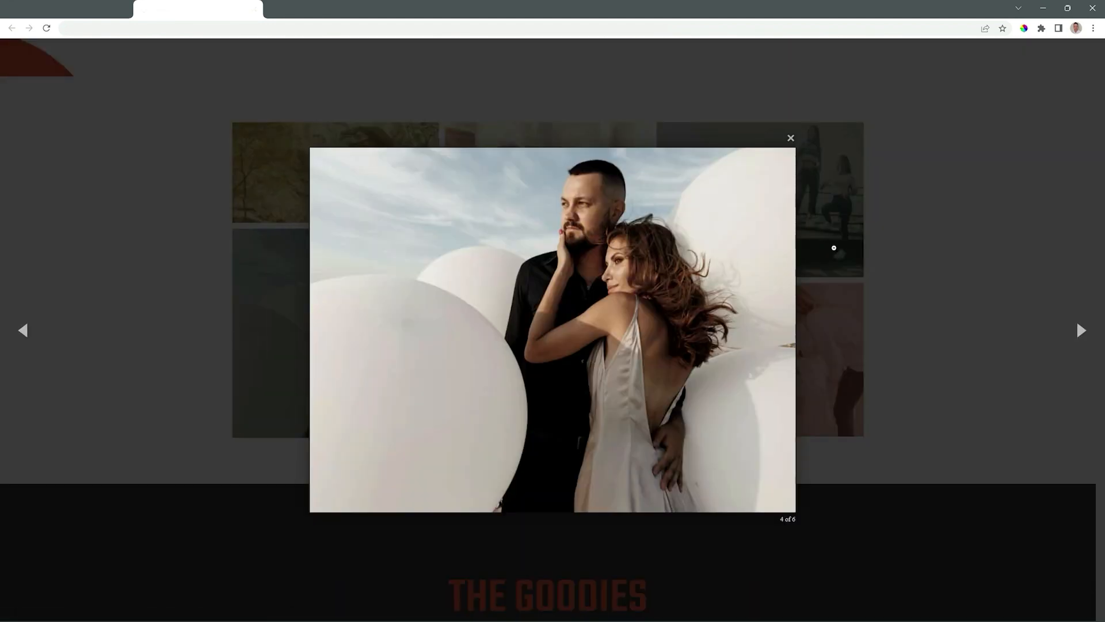
click(1082, 330)
click(1081, 330)
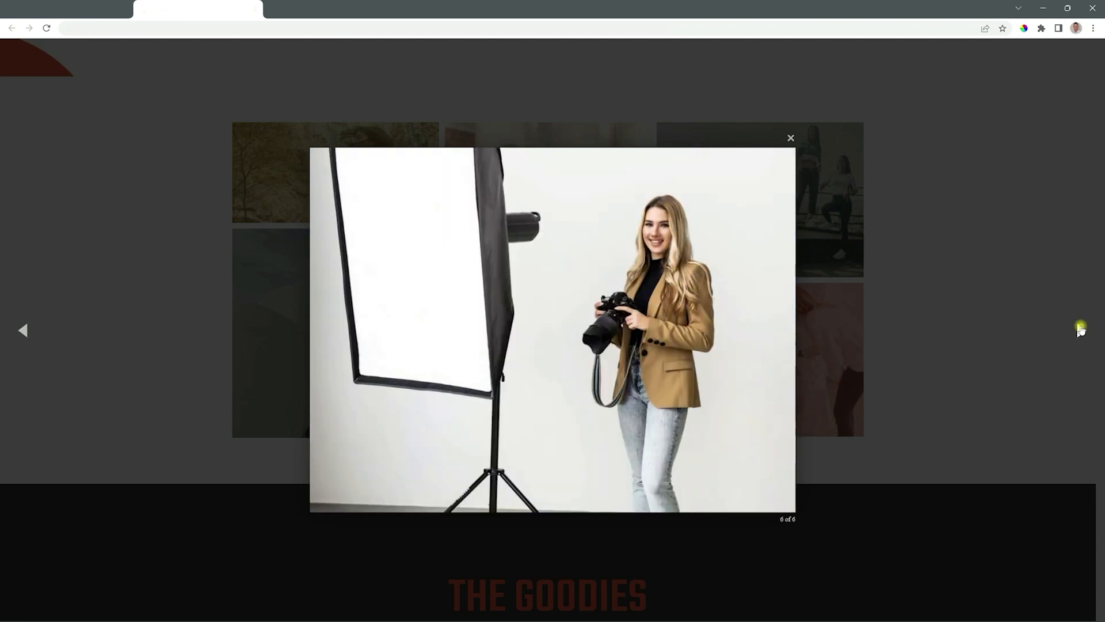
click(1081, 330)
click(1081, 330)
Return to the page editor and check the gallery's layout in the tablet view
click(79, 6)
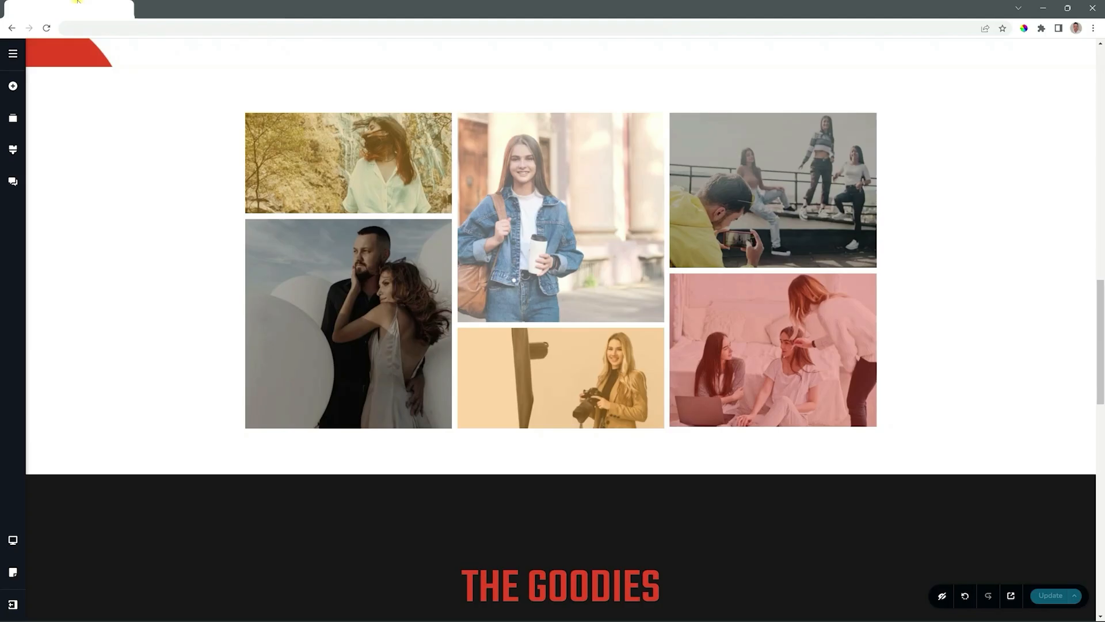
mouse_move(13, 540)
click(66, 530)
scroll(588, 457, up, 8)
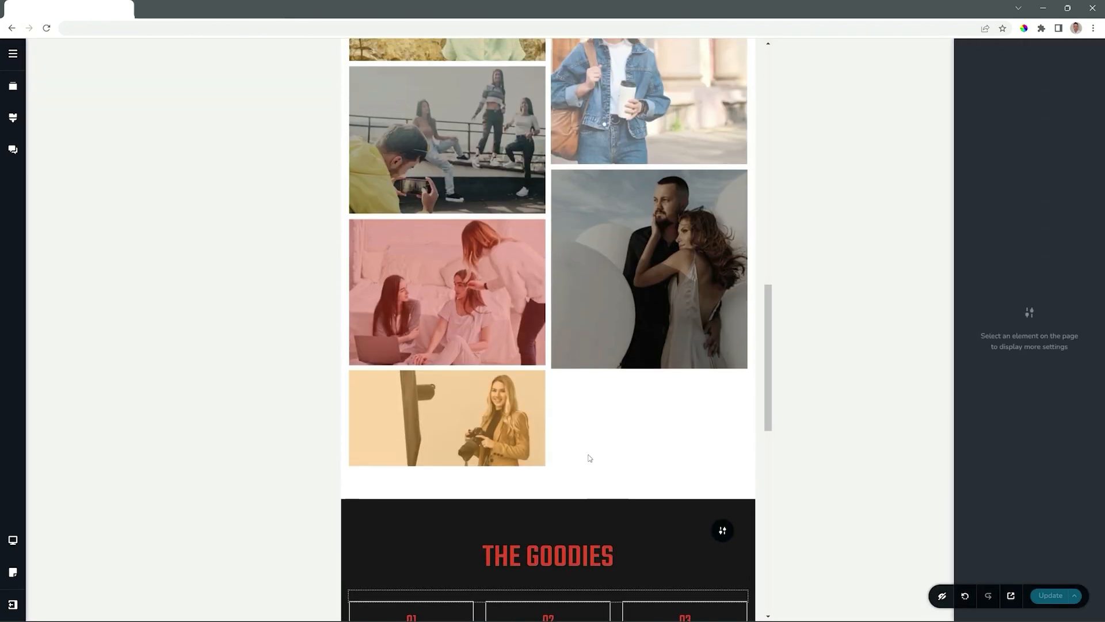
scroll(602, 456, down, 1)
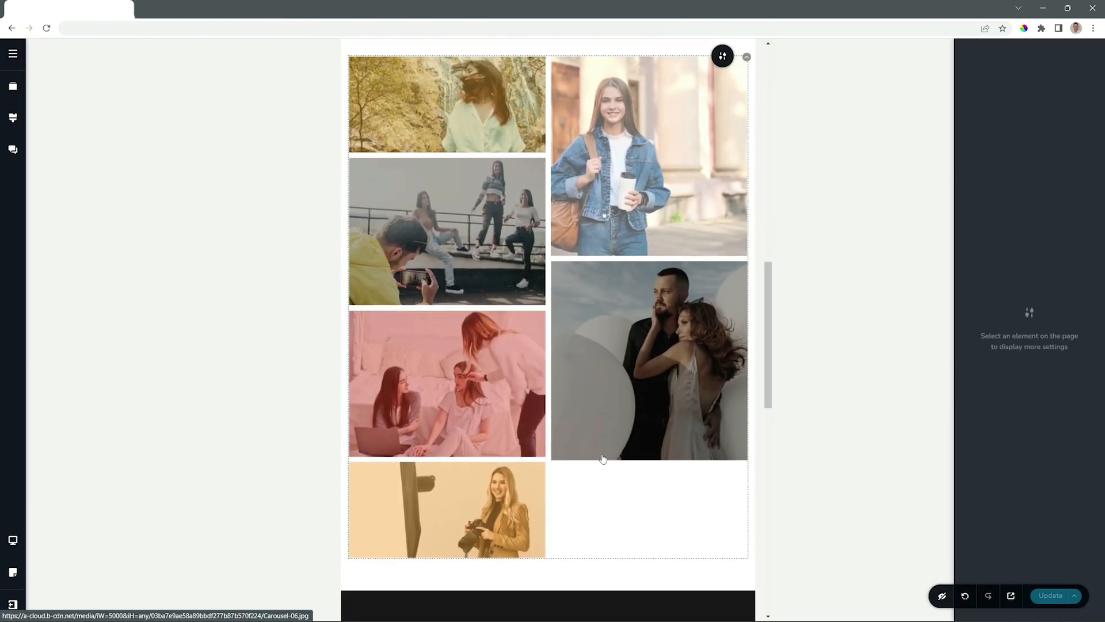
Try the tablet gallery with 3 columns, then return it to 2 columns and set the image spacing to 6
scroll(602, 455, up, 1)
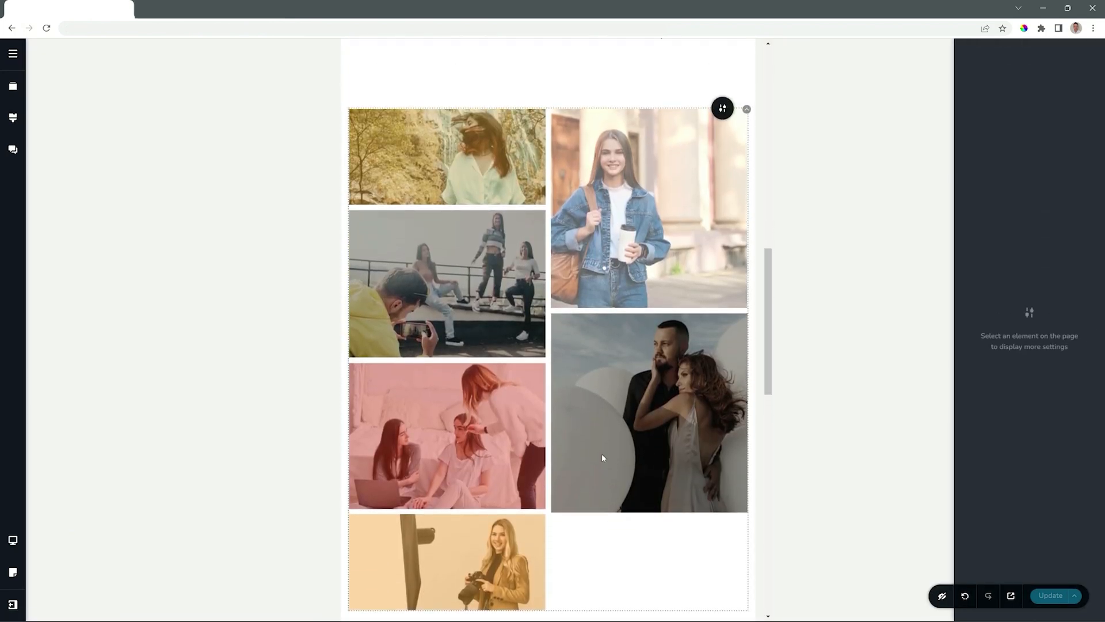
click(747, 112)
click(749, 137)
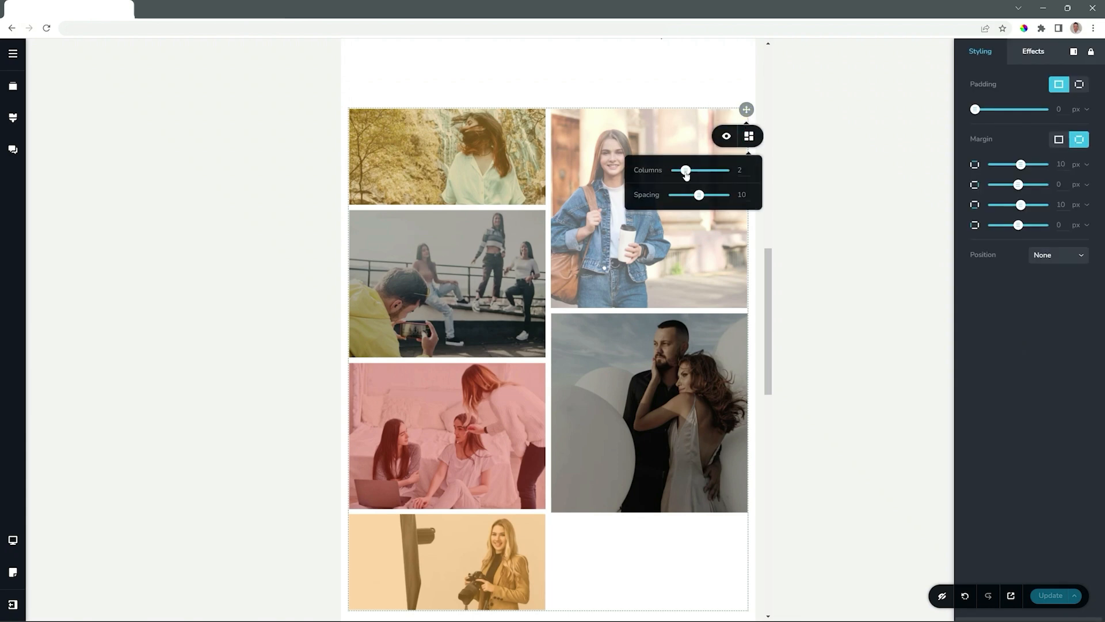
drag(689, 171, 695, 171)
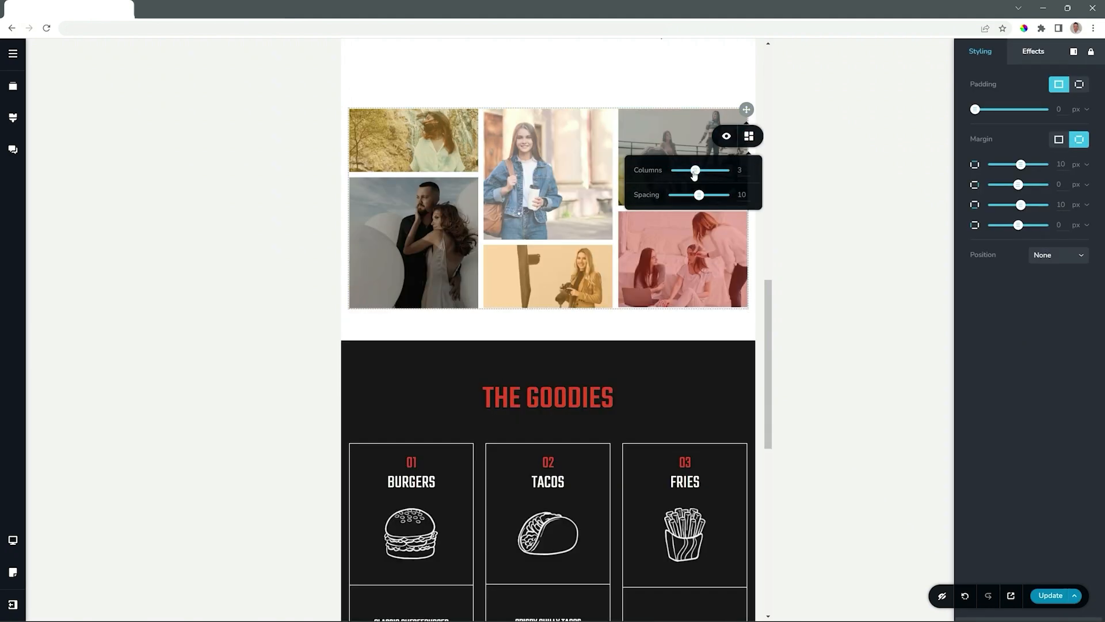
drag(695, 168, 688, 195)
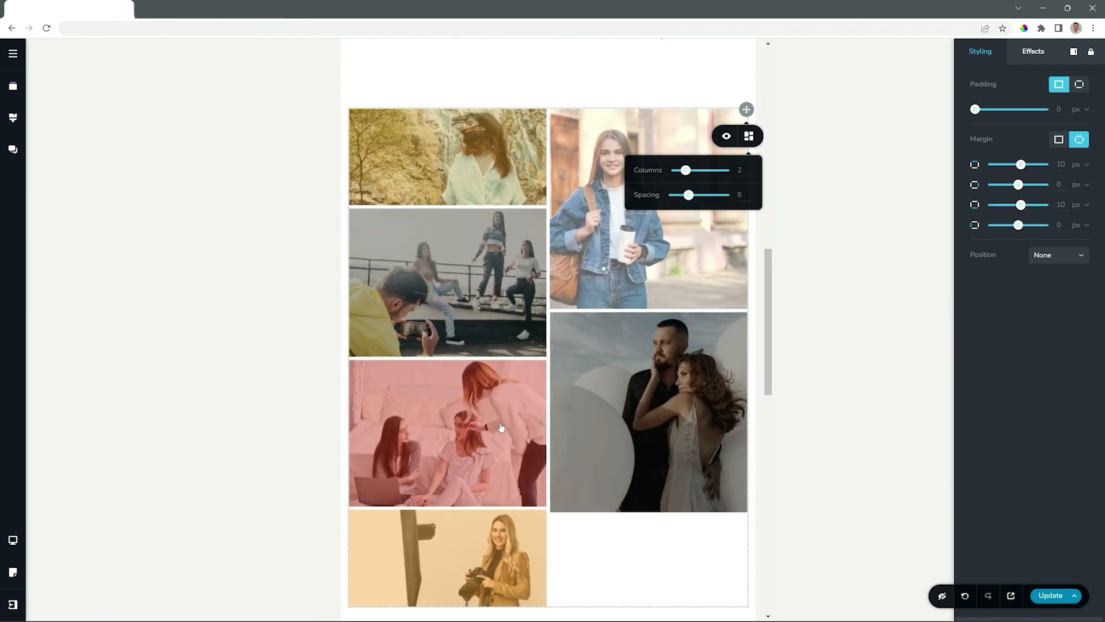
Shorten the denim jacket image and make the red bedroom image taller so both gallery columns end at the same height
scroll(596, 425, down, 3)
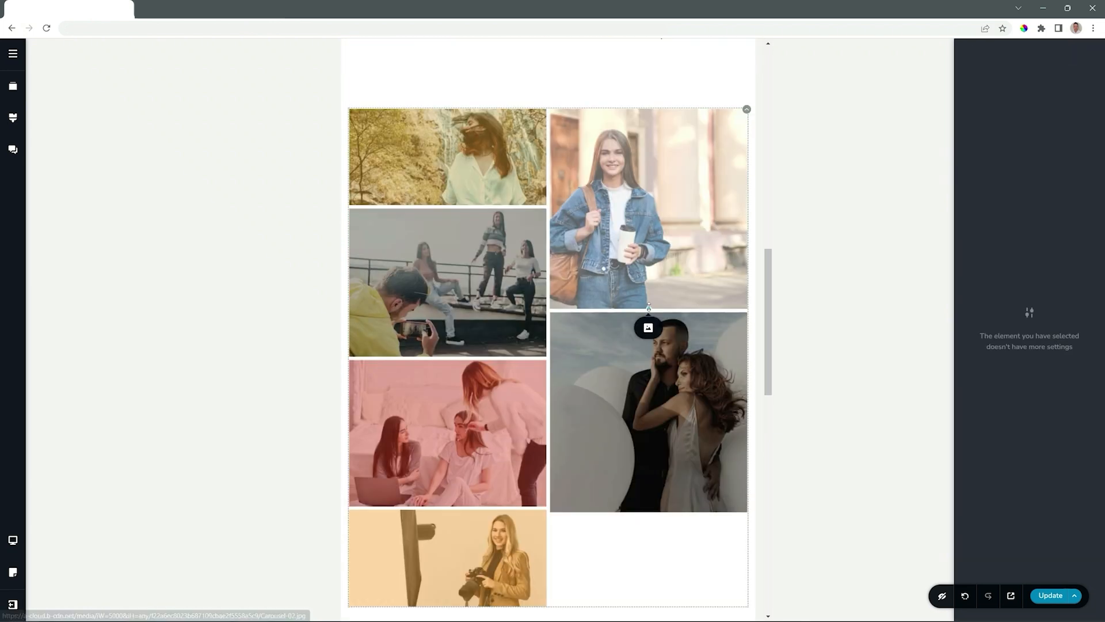
drag(649, 307, 640, 260)
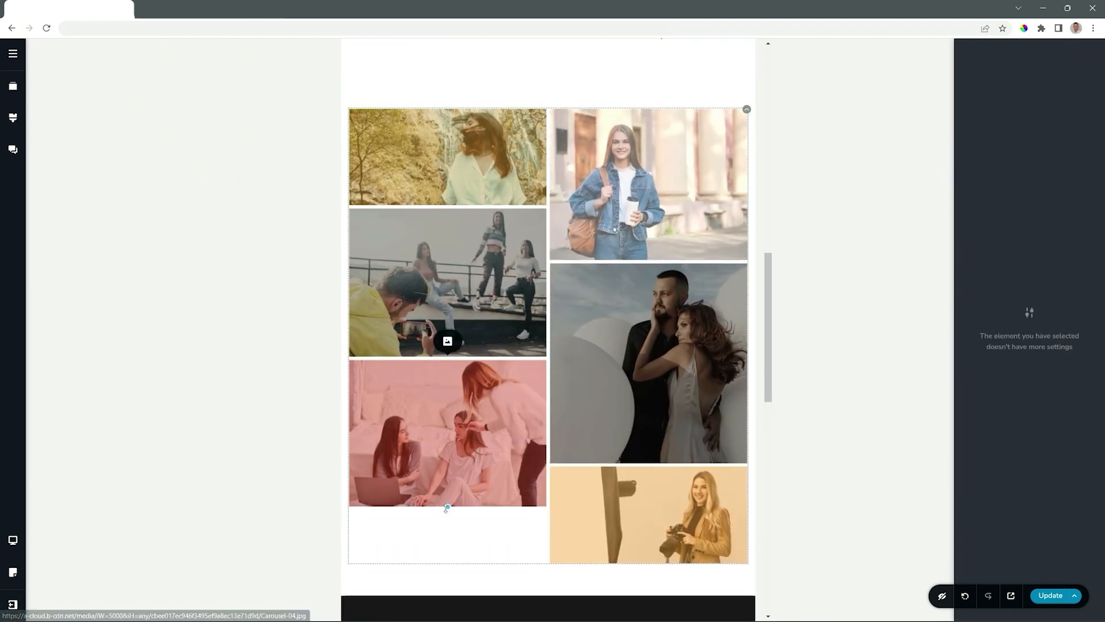
drag(448, 506, 448, 563)
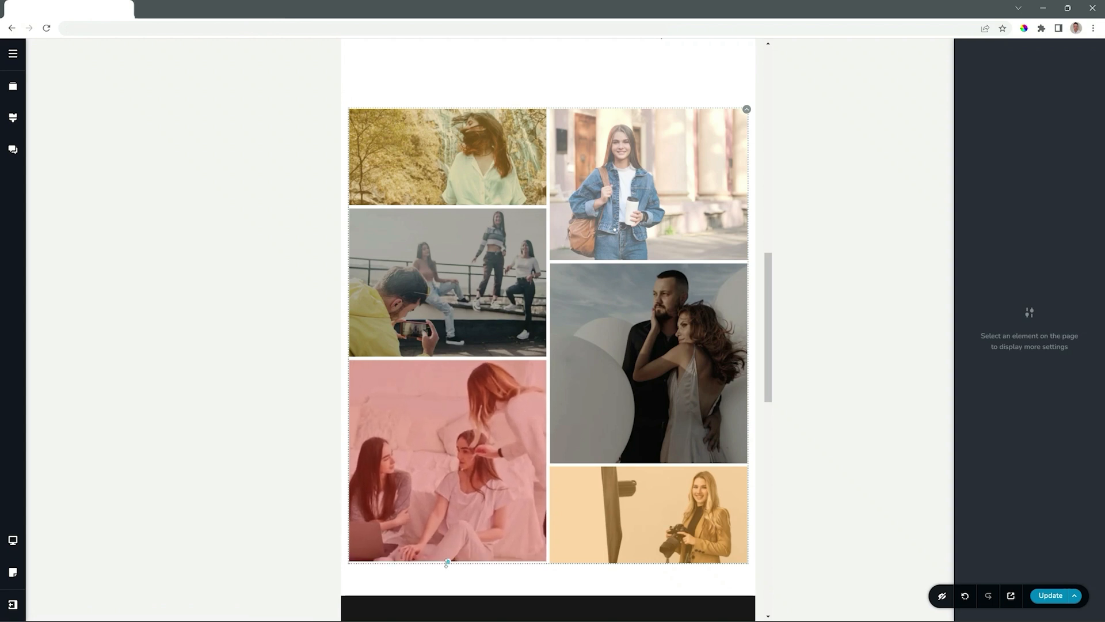
Move the balloon couple image's focal point lower, near the bottom of the picture, keeping the zoom at 100
click(649, 244)
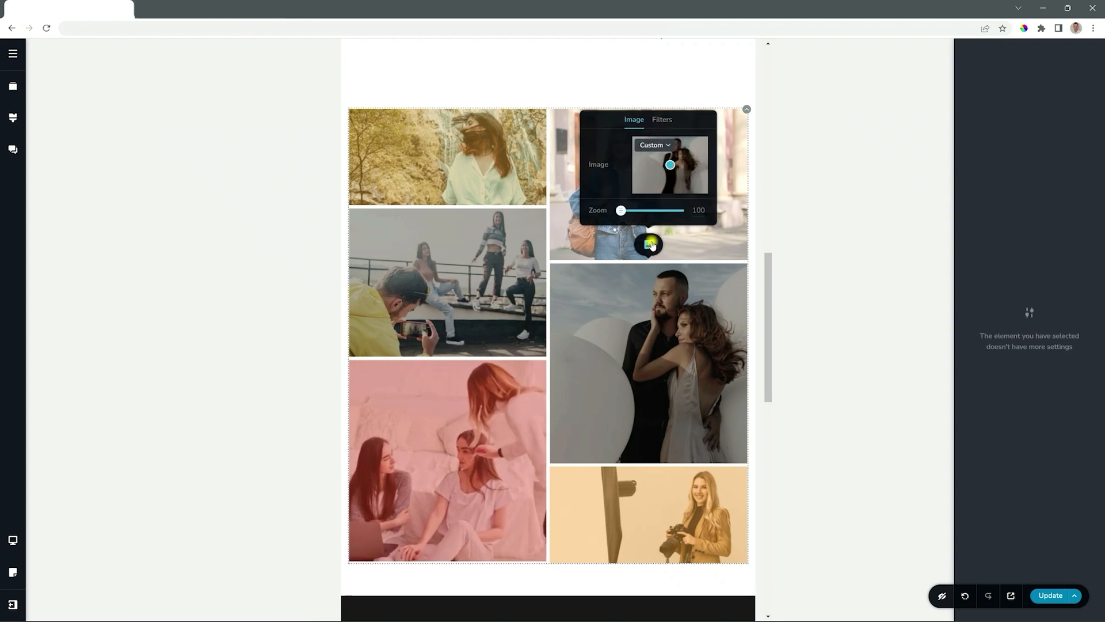
mouse_move(671, 165)
mouse_down()
mouse_move(684, 160)
mouse_move(657, 171)
mouse_move(661, 190)
mouse_move(673, 187)
mouse_up()
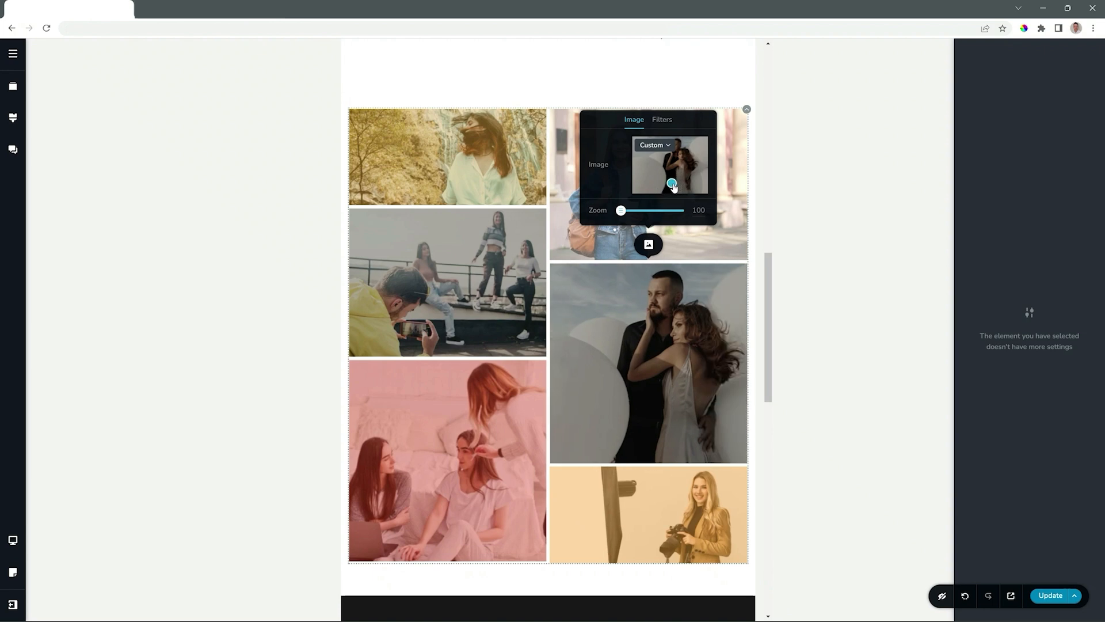
click(578, 417)
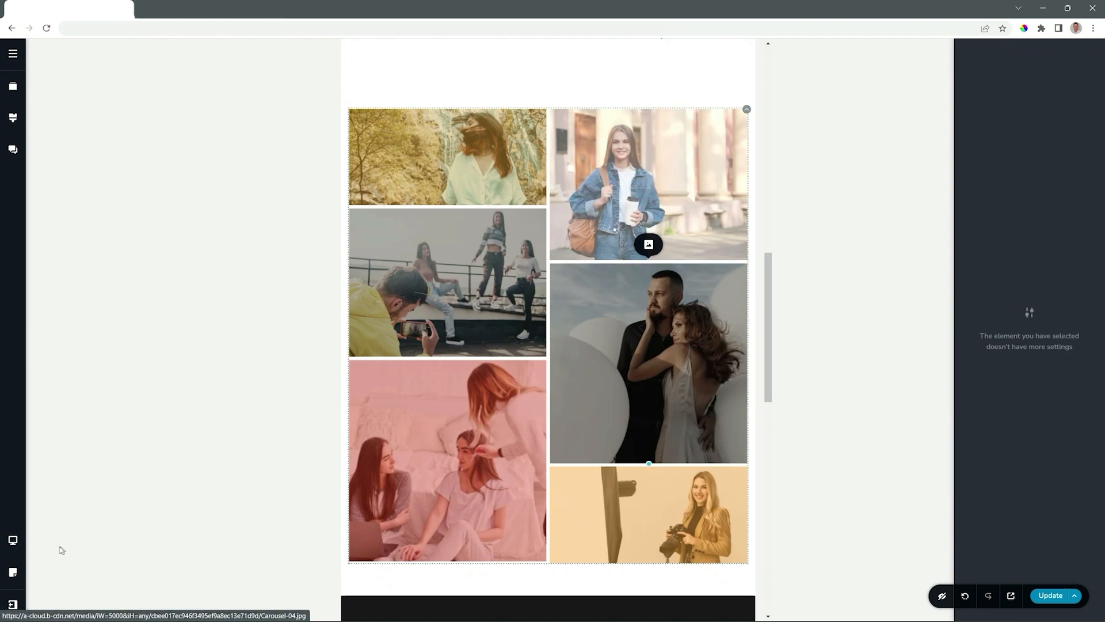
Switch the page editor to the mobile view to check the gallery's layout
click(14, 541)
click(68, 557)
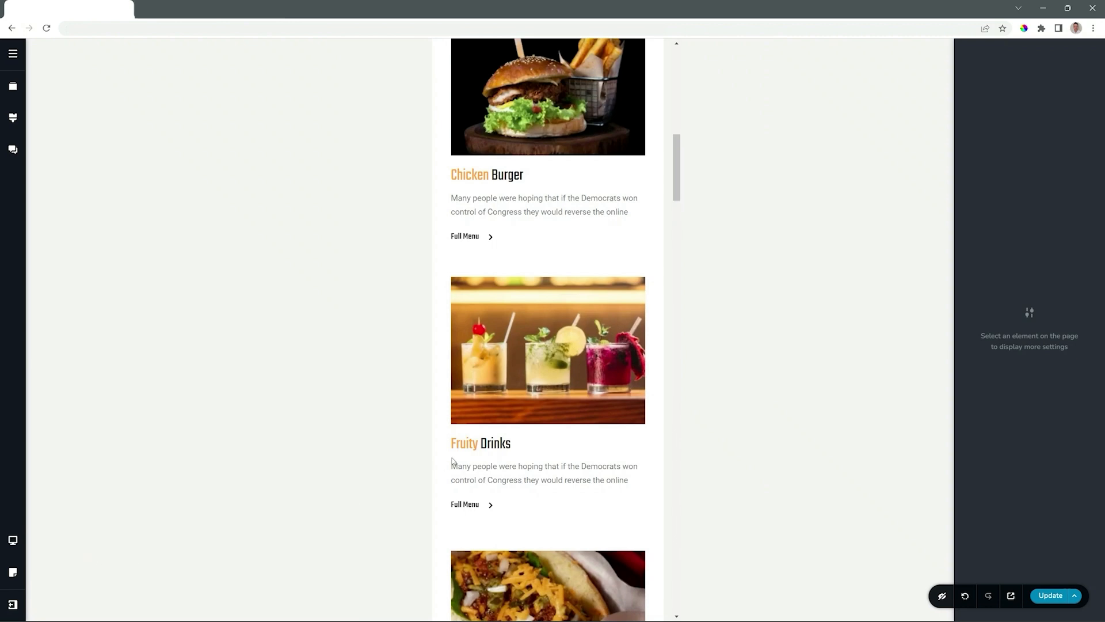